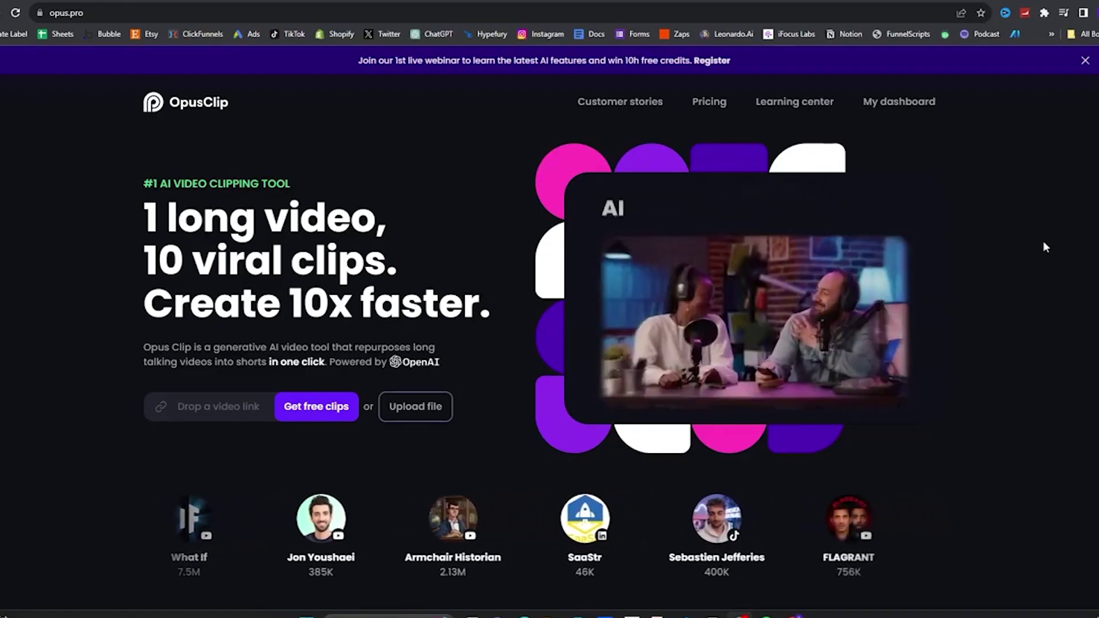
Scroll down through OpusClip's scored clips #2 to #5
scroll(1043, 241, down, 6)
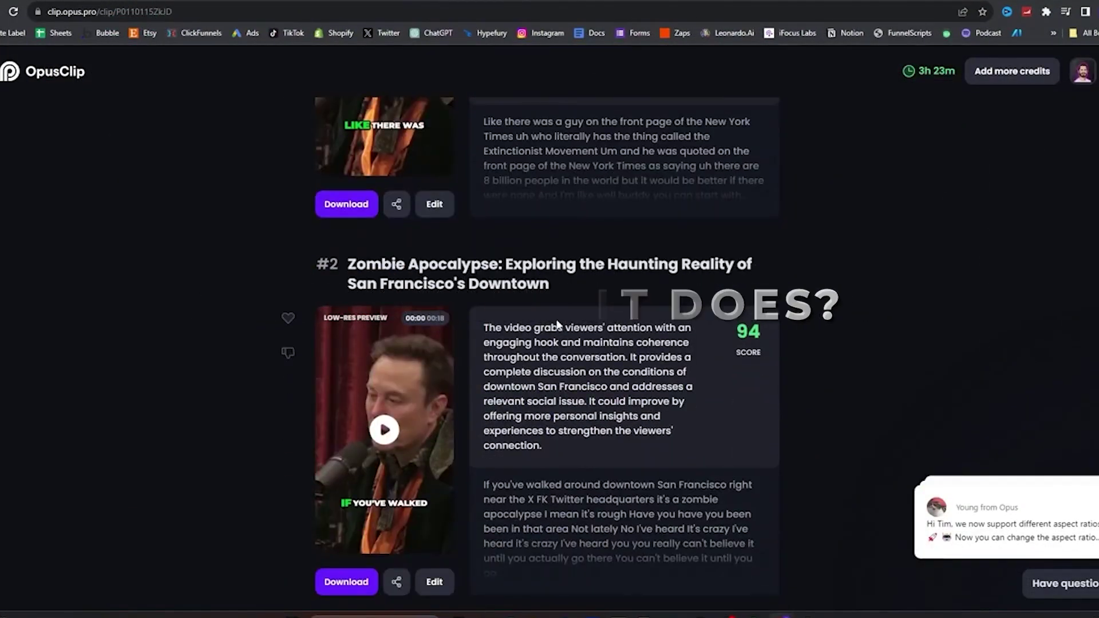
scroll(559, 325, down, 8)
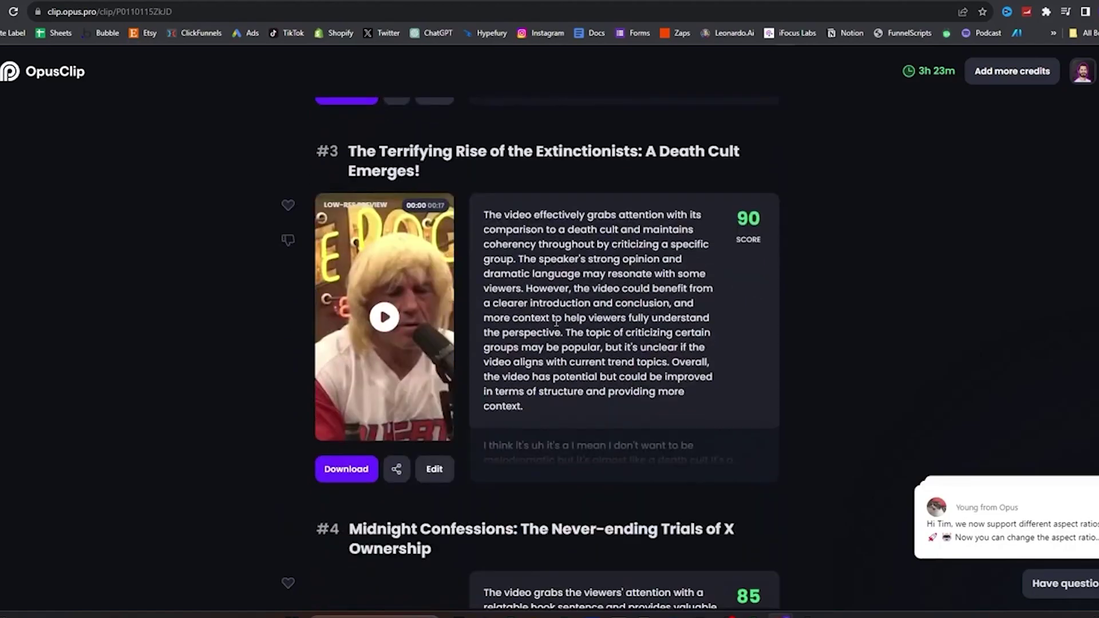
scroll(556, 322, down, 12)
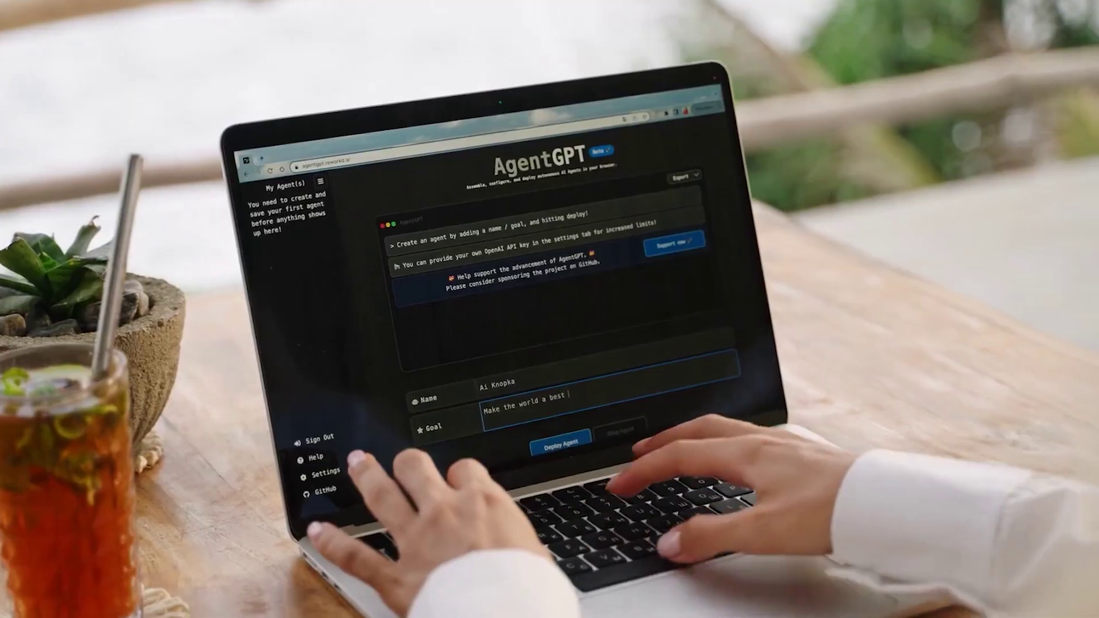
Deploy the AgentGPT agent with goal 'make the world a best place', then add ChatGPT for Google
text(plac)
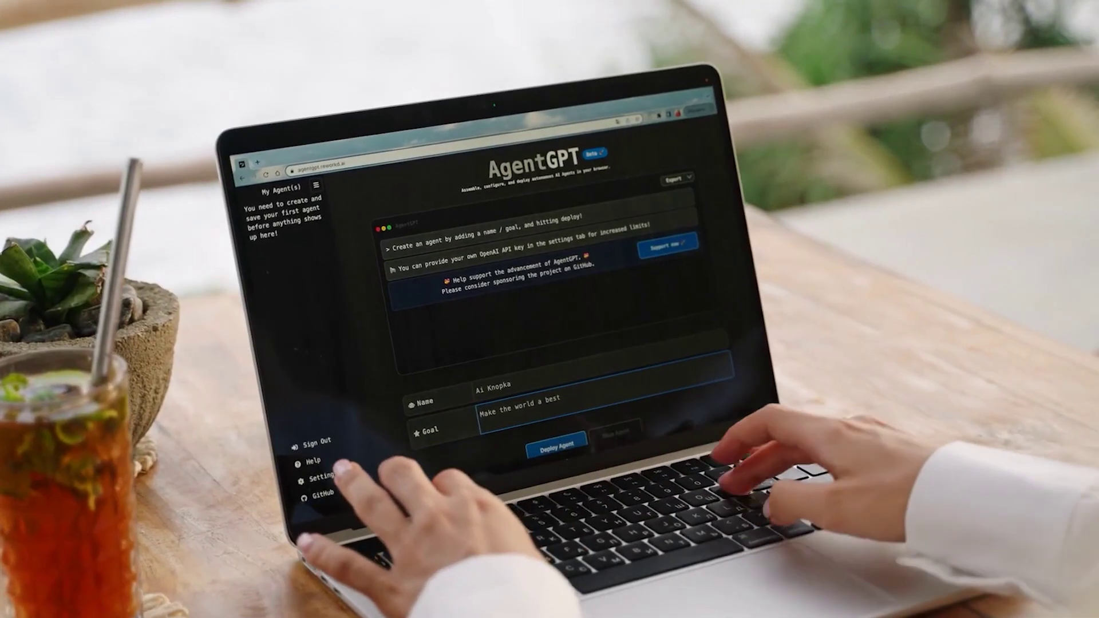
text(e)
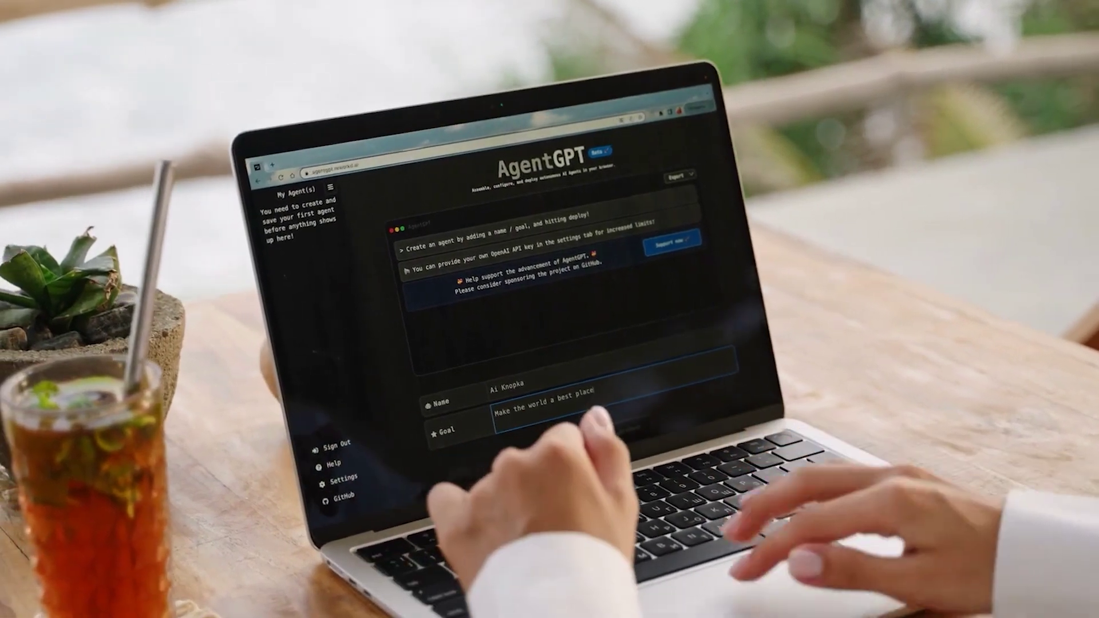
key(Return)
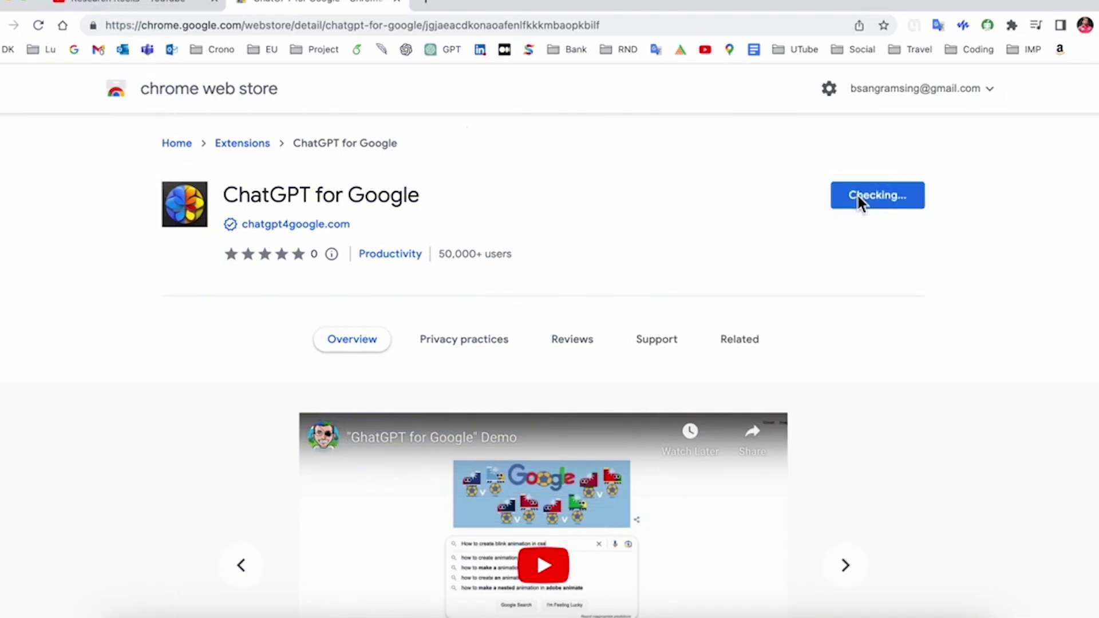
click(664, 356)
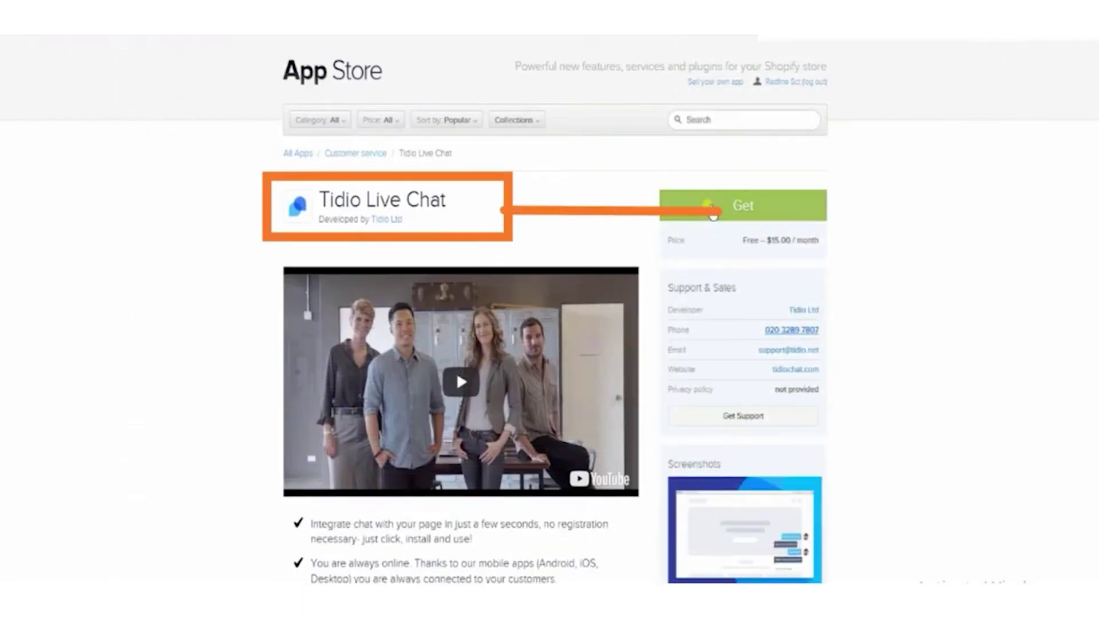
Select the visitor's e-mail address and join their waiting Tidio chat
drag(300, 458, 368, 458)
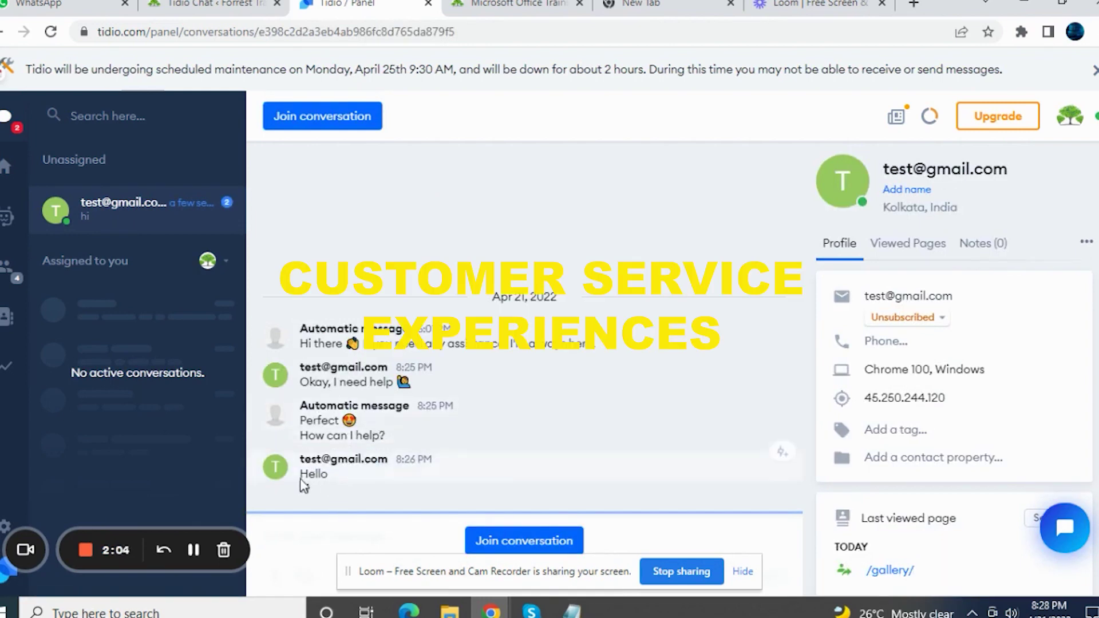
click(558, 530)
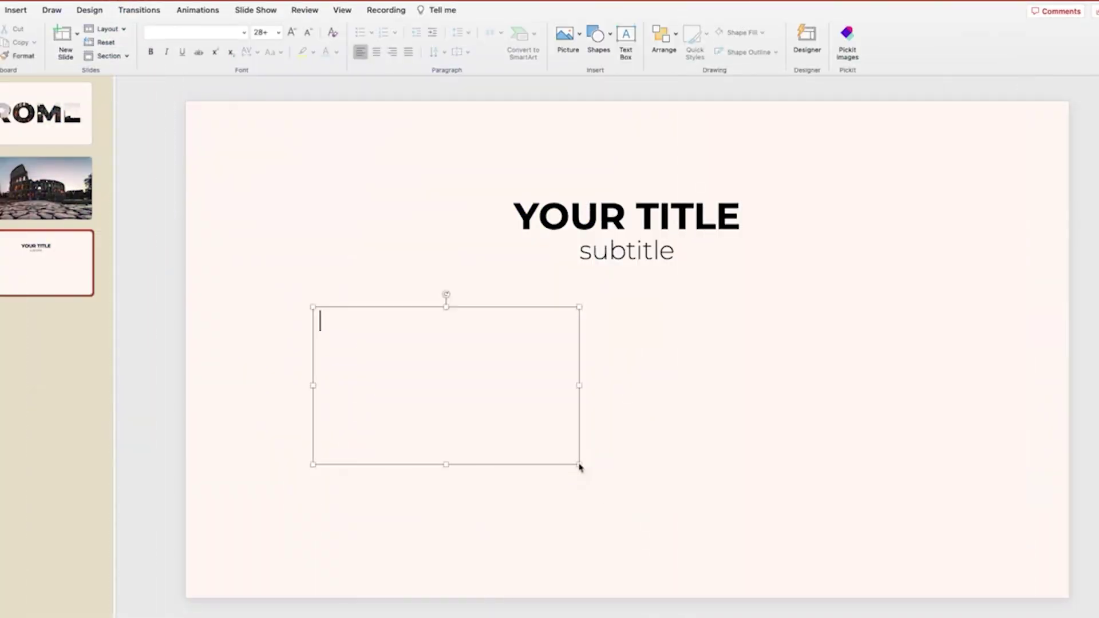
Fill the text box with placeholder text set in Montserrat, then show the Action Steps slide
text(Lorem ipsum dolor sit amet, consectetur adipiscing elit, sed do eiusmod tempor incididunt ut labore et dolore magna aliqua. Ut enim ad minim veniam, quis nostrud exercitation ullamco laboris nisi ut aliquip ex ea commodo consequat. Duis aute irure dolor in reprehenderit in voluptate velit esse cillum dolore eu fugiat nulla pariatur. Excepteur sint occaecat cupidatat non proident, sunt in culpa qui officia deserunt mollit anim id est laborum.)
key(super+a)
click(208, 32)
text(Mont)
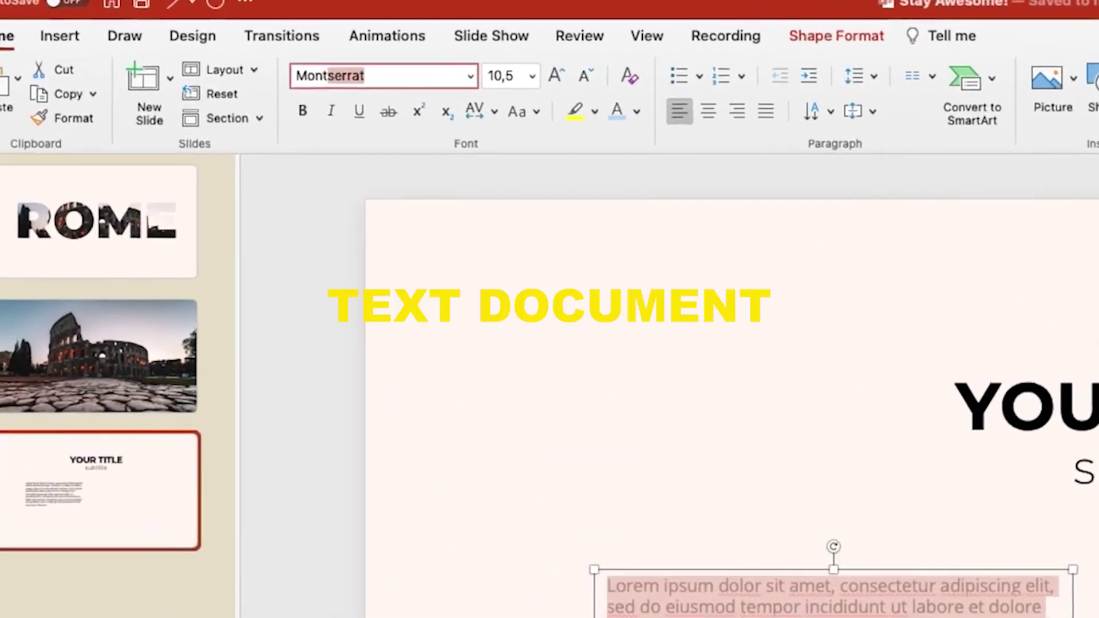
key(Return)
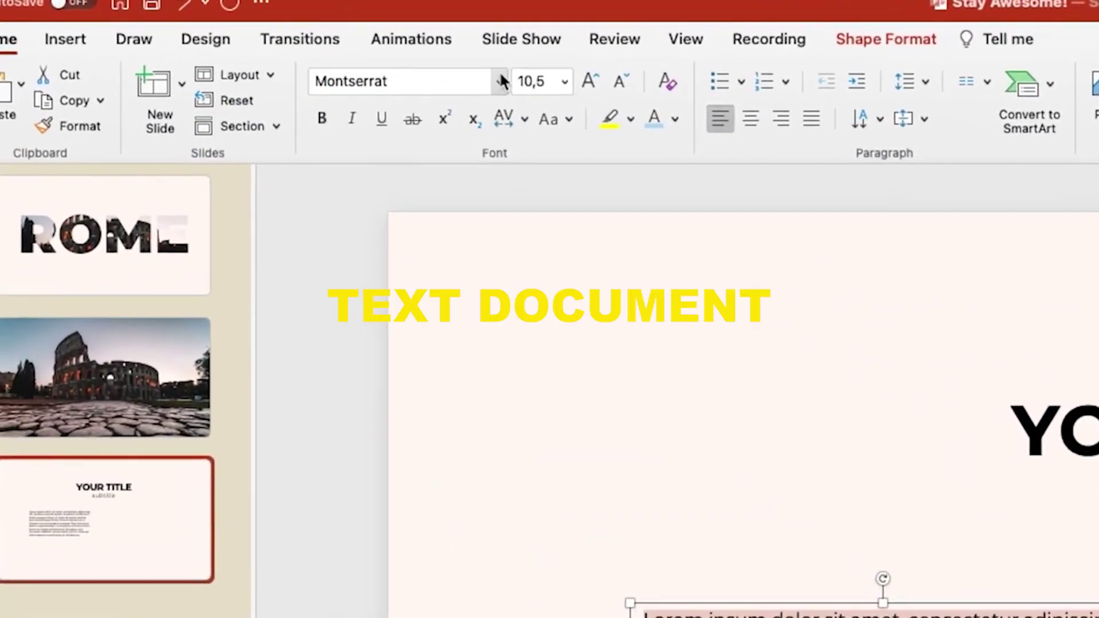
click(502, 82)
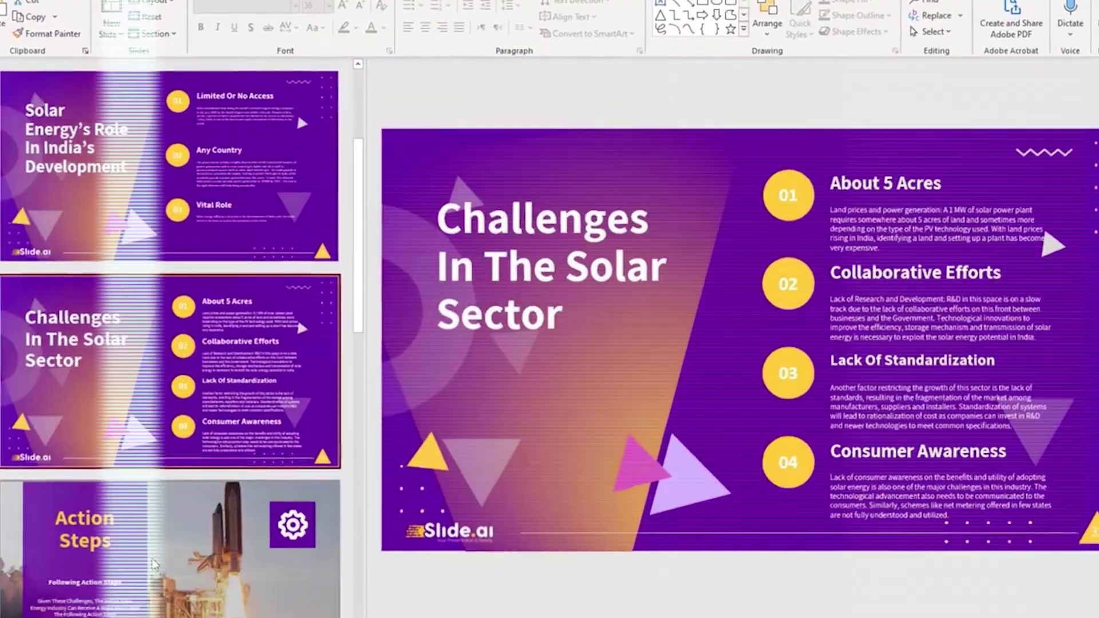
click(153, 564)
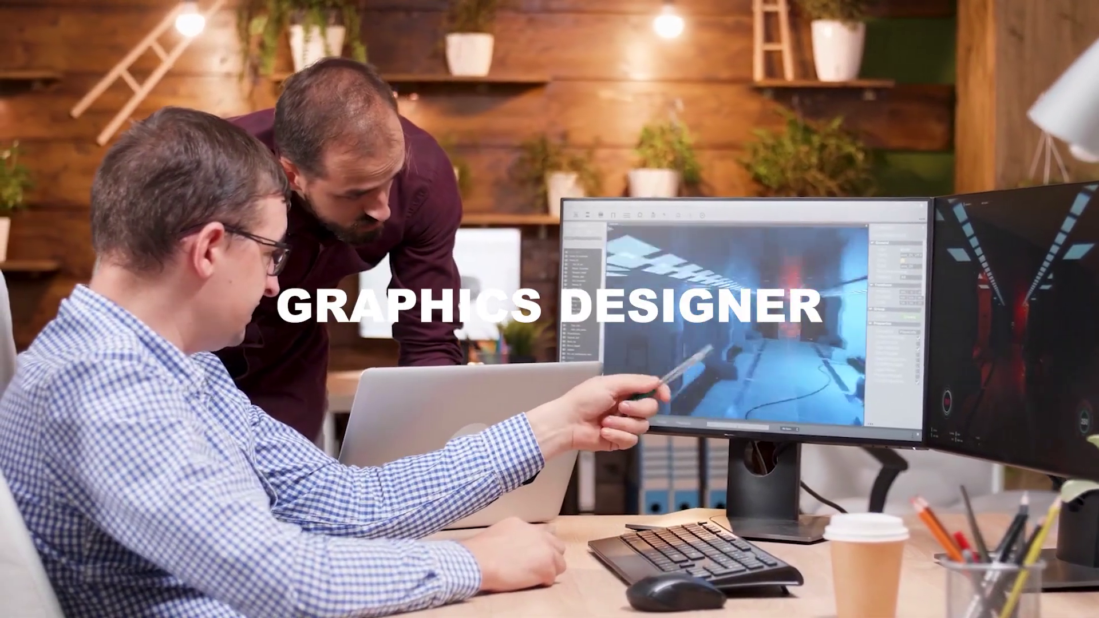
Replace the SKILLS FACTORY logo's lotus icon with the blue splash S icon
click(925, 51)
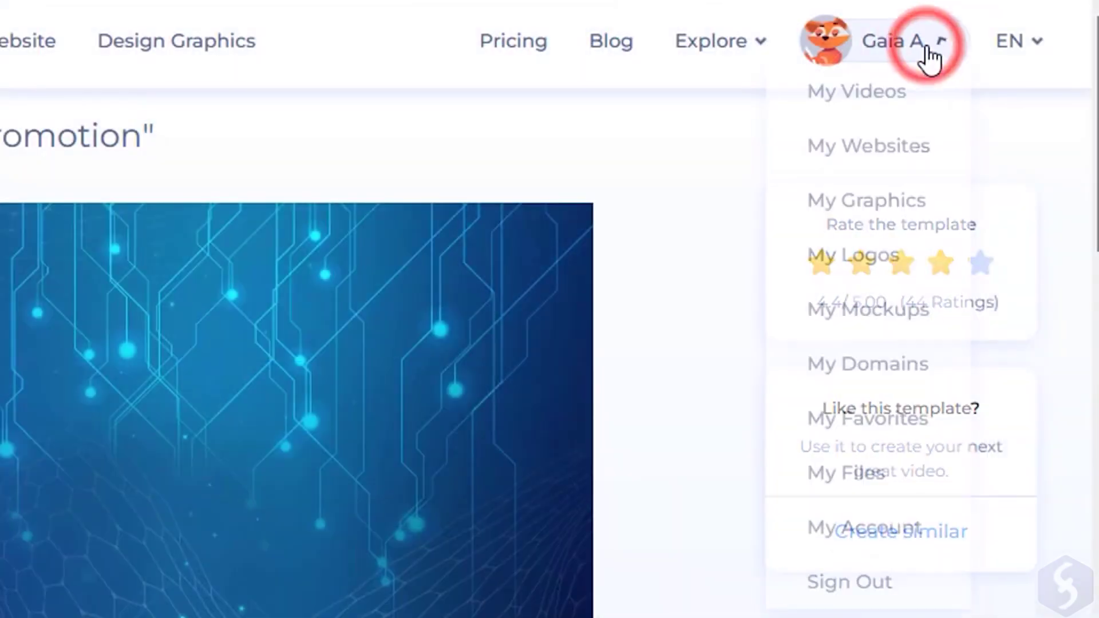
click(909, 91)
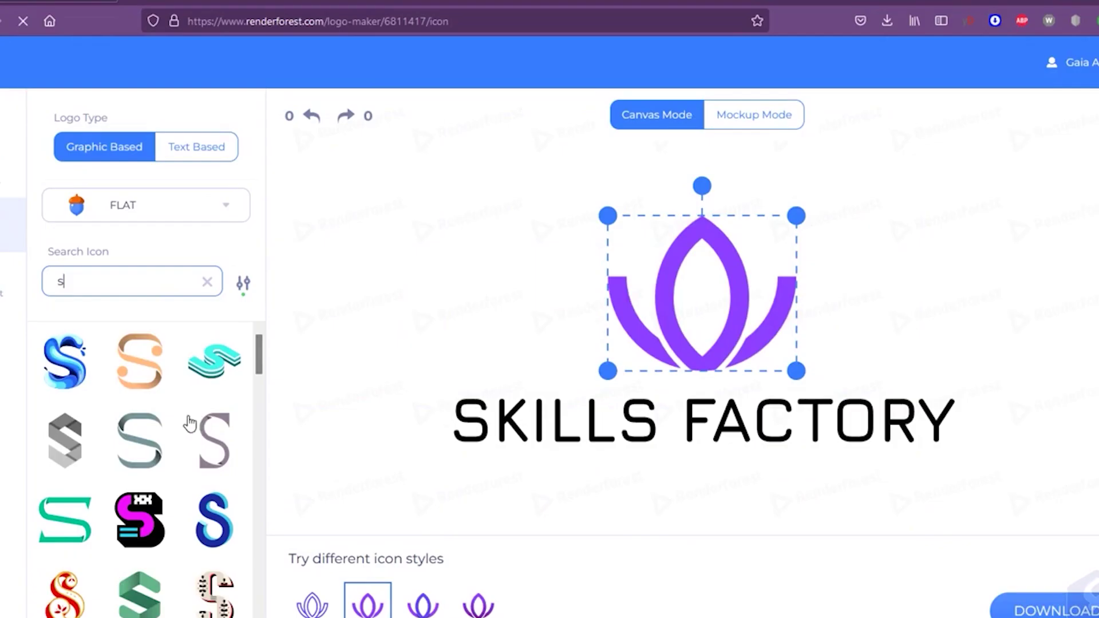
click(64, 360)
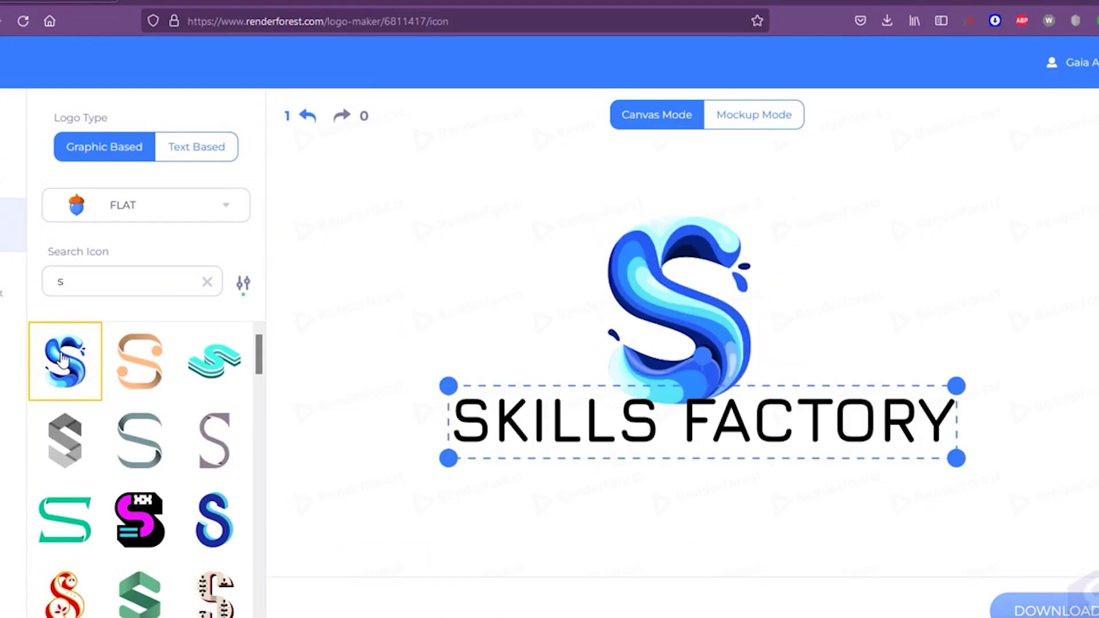
click(666, 308)
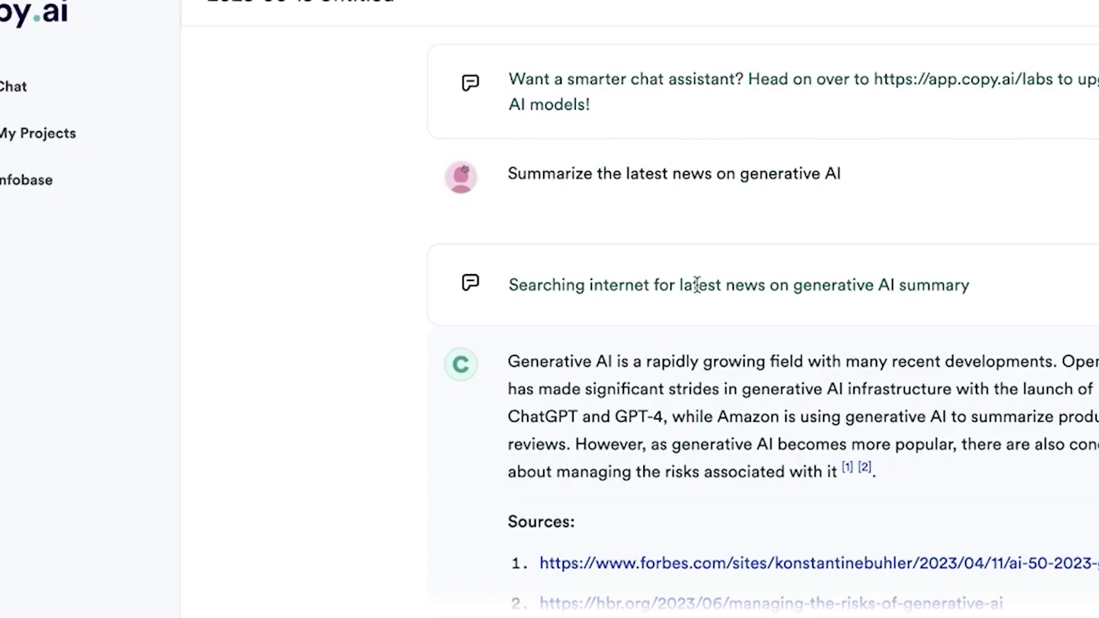
Scroll through Copy.ai's generative AI news summary and the NLP blog outline's talking points
scroll(695, 284, down, 3)
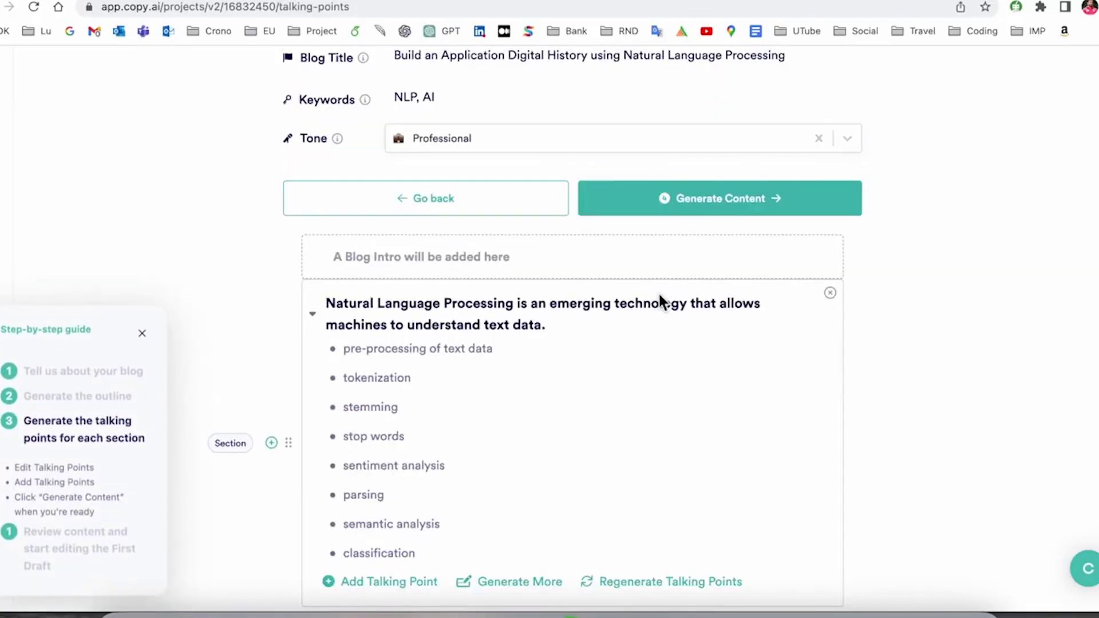
scroll(472, 260, down, 3)
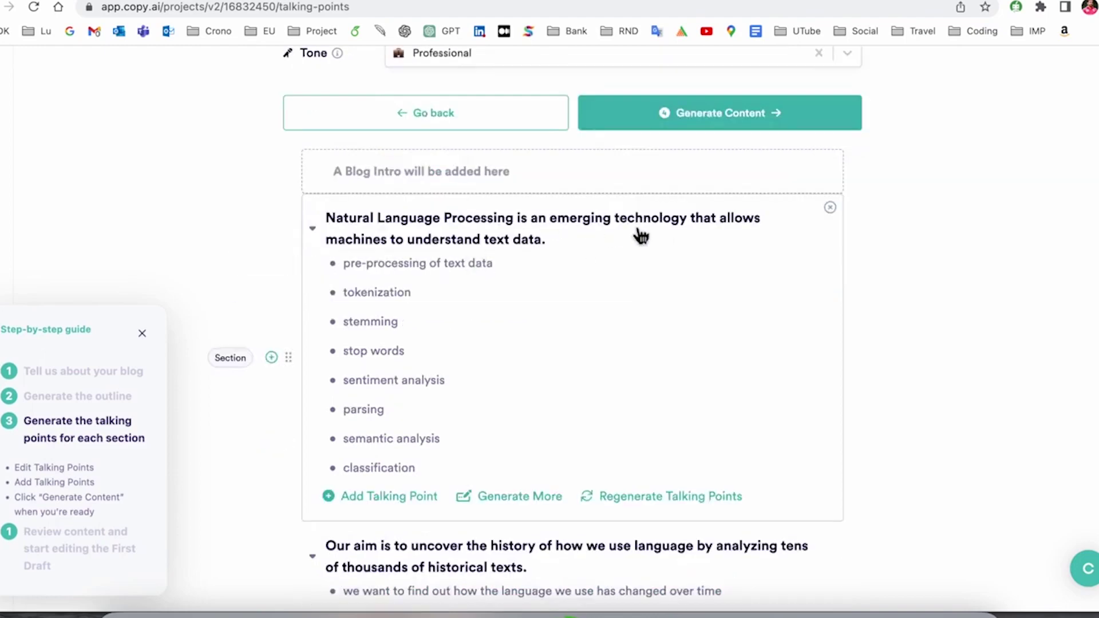
scroll(641, 235, down, 2)
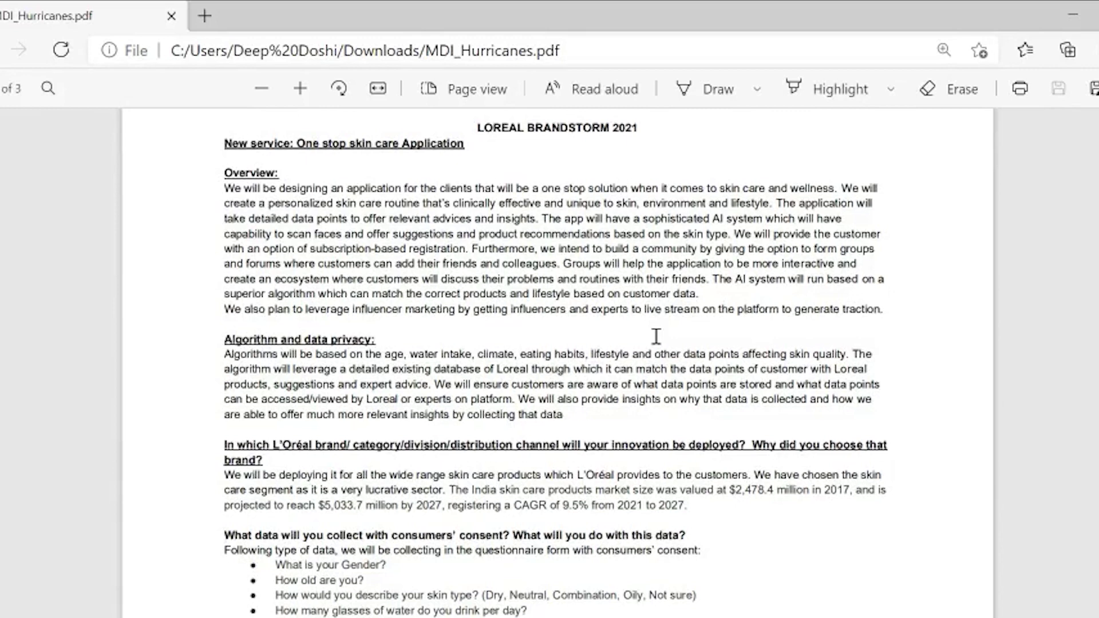
Search YouTube for AI Symbiosis and scroll through the channel's Videos grid
scroll(656, 336, down, 4)
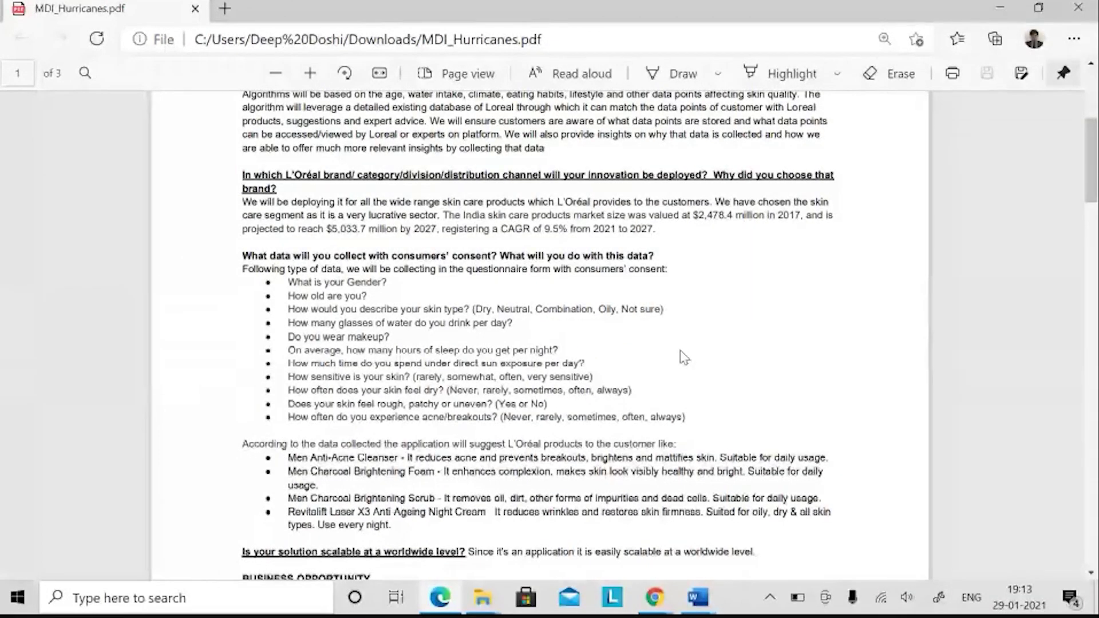
scroll(683, 358, down, 1)
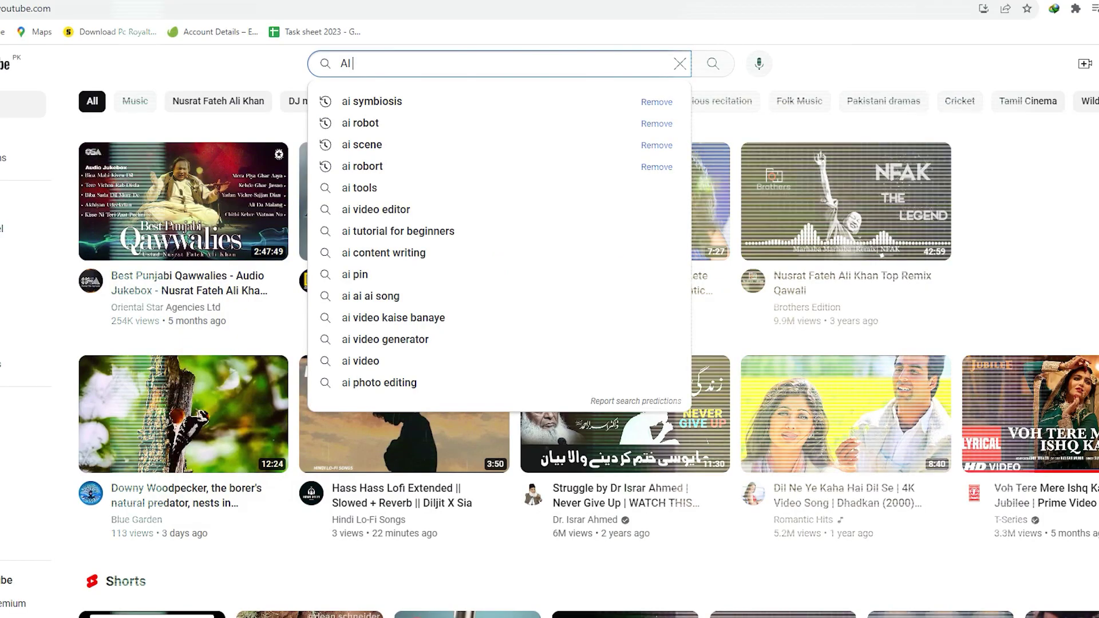
click(401, 102)
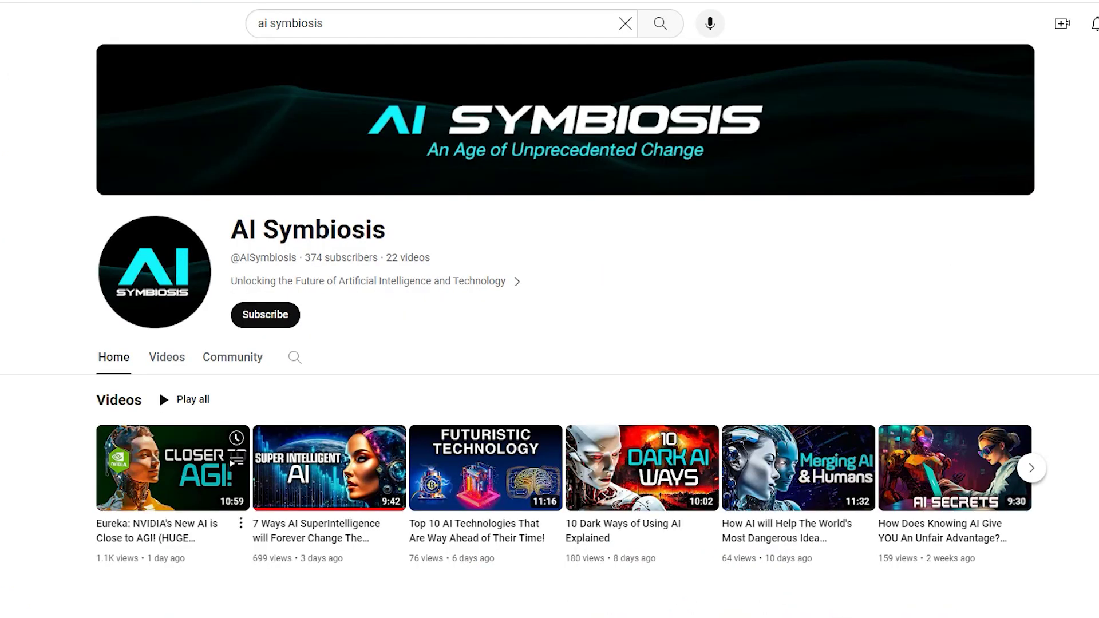
click(167, 357)
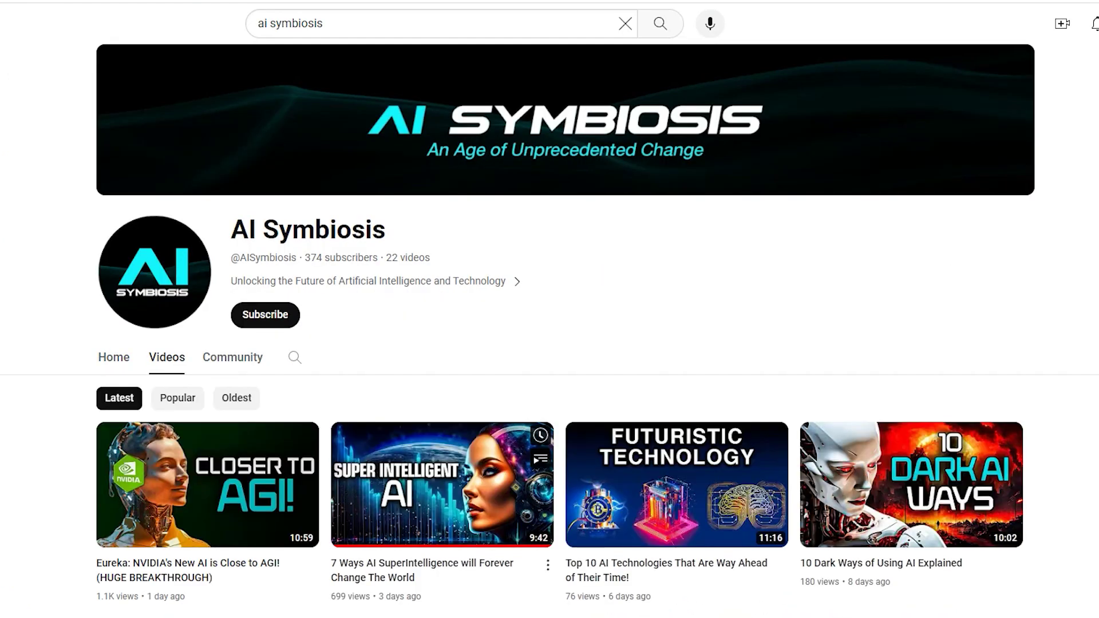
scroll(550, 343, down, 10)
scroll(549, 344, down, 5)
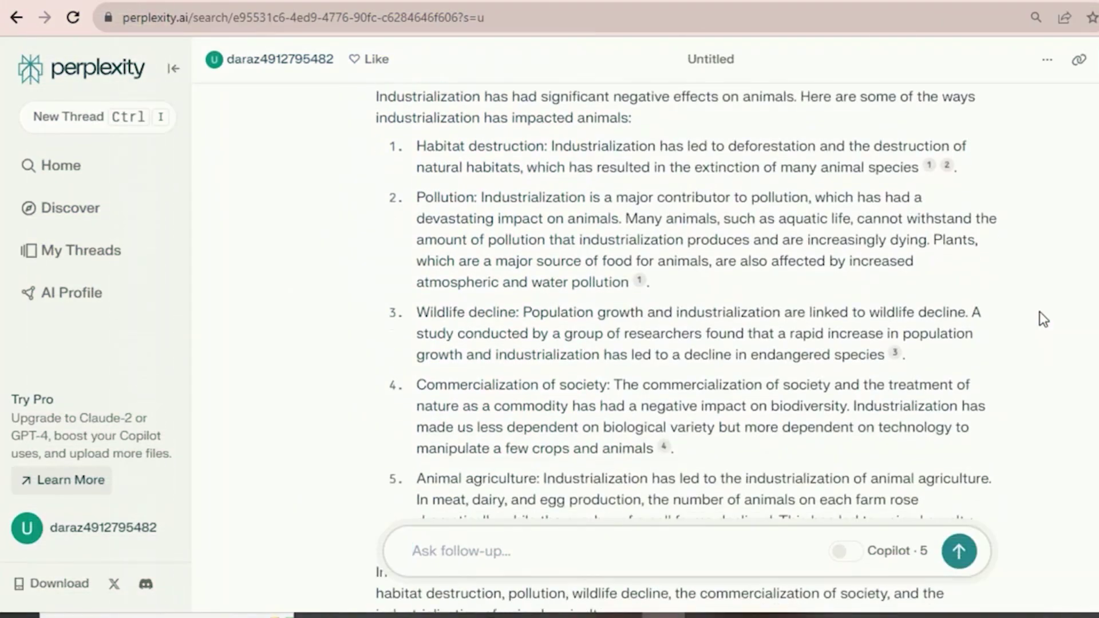
Scroll through the ChatGPT, Perplexity and Midjourney examples up to Supermeme.ai's home page
scroll(1039, 311, down, 1)
scroll(1040, 311, up, 2)
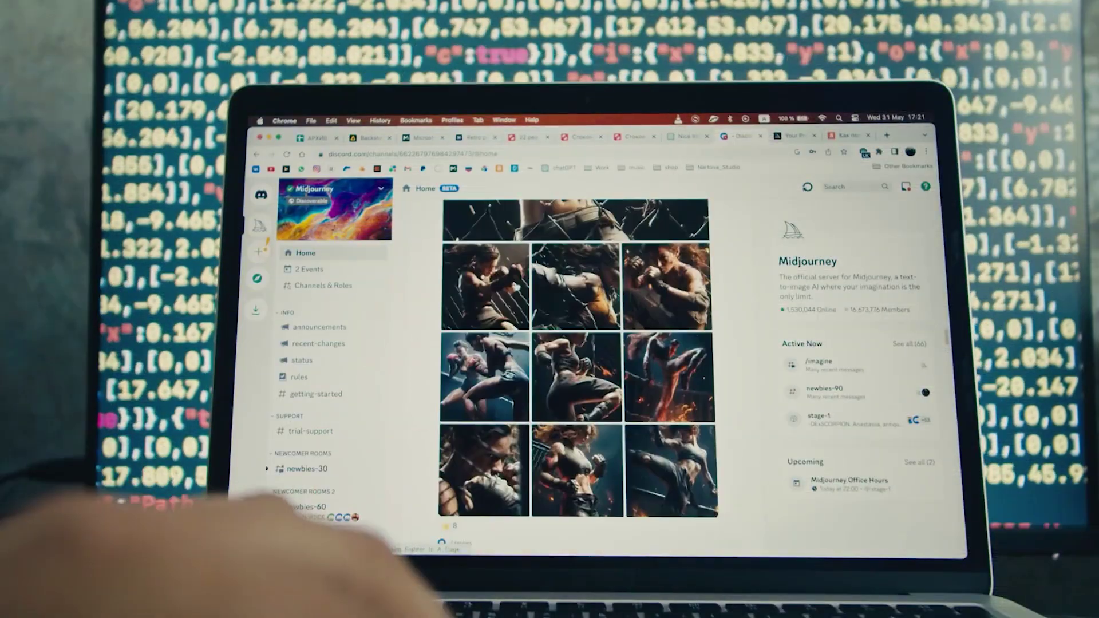
scroll(516, 286, up, 10)
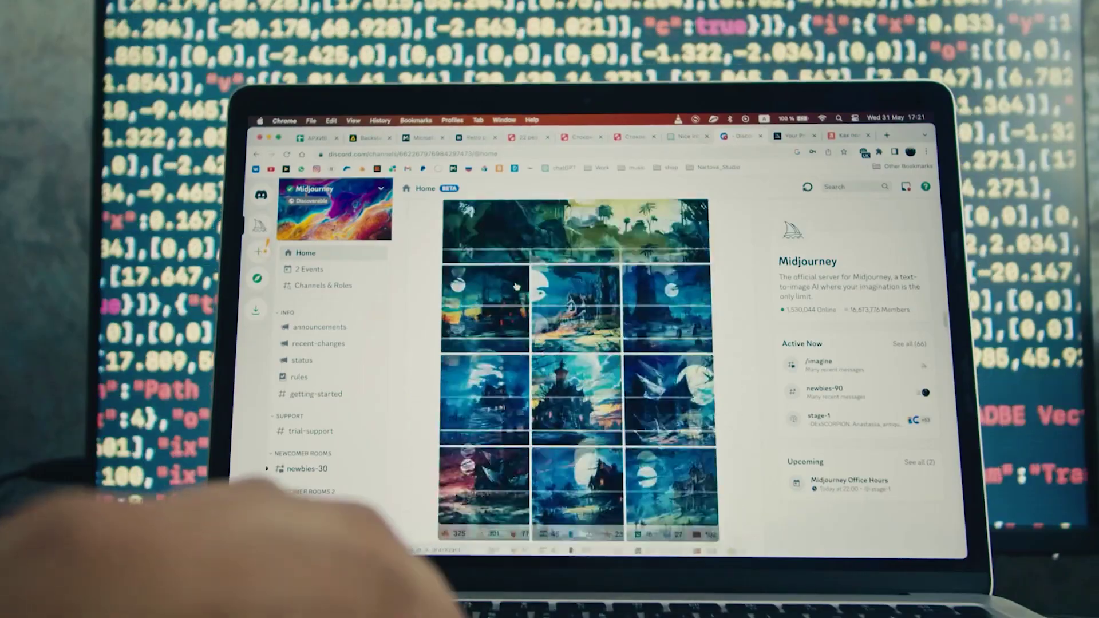
scroll(515, 287, up, 5)
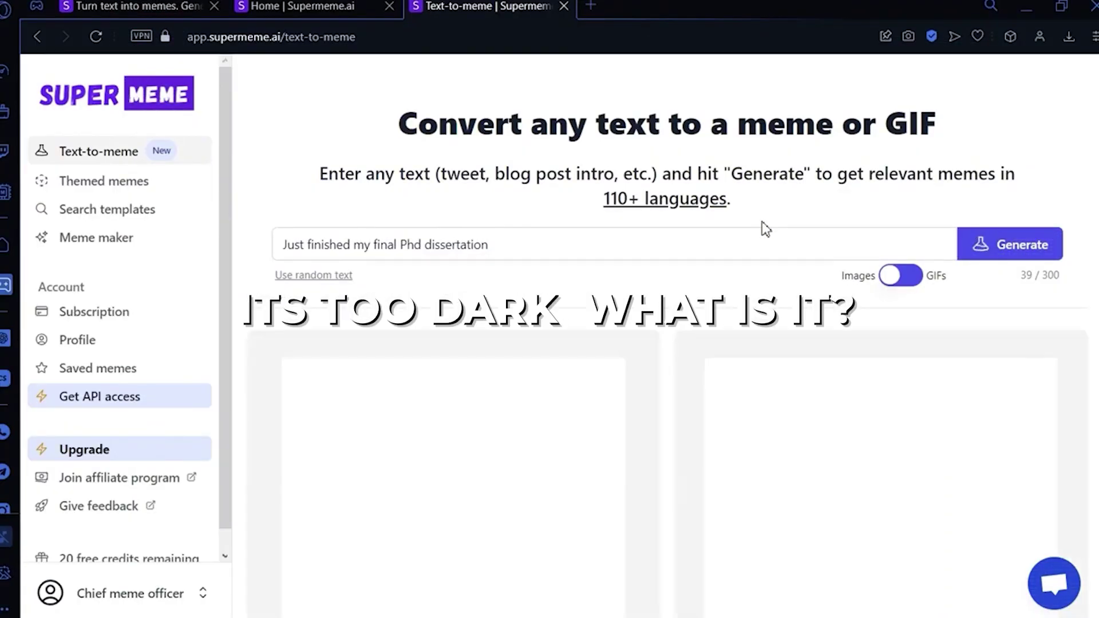
Scroll through the PhD-dissertation meme results and the meme-idea GIF results
scroll(766, 229, down, 4)
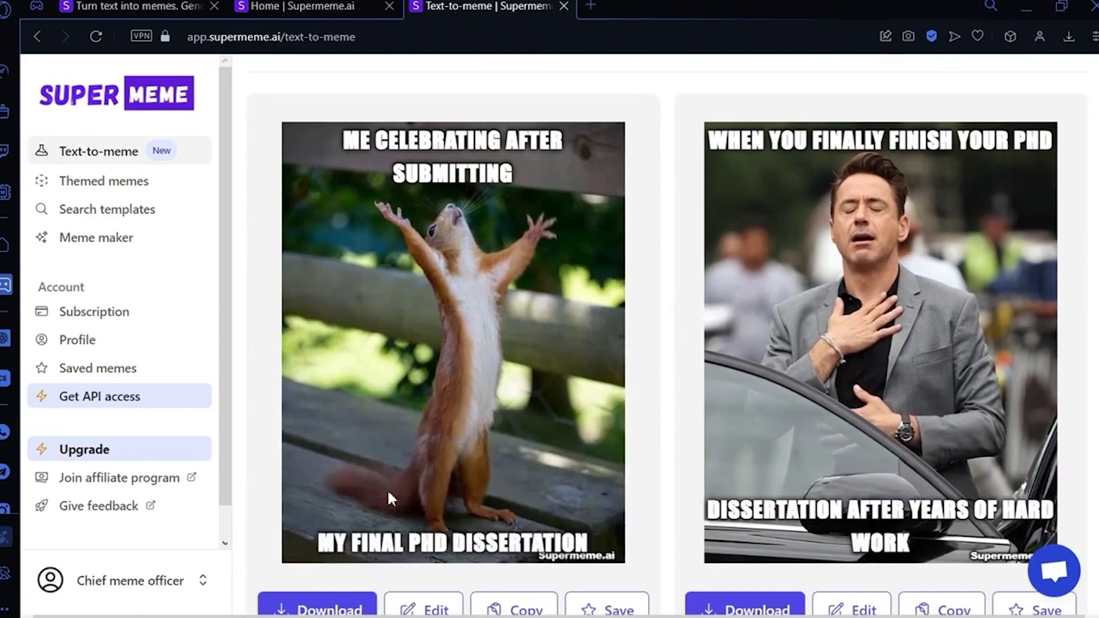
scroll(948, 318, down, 10)
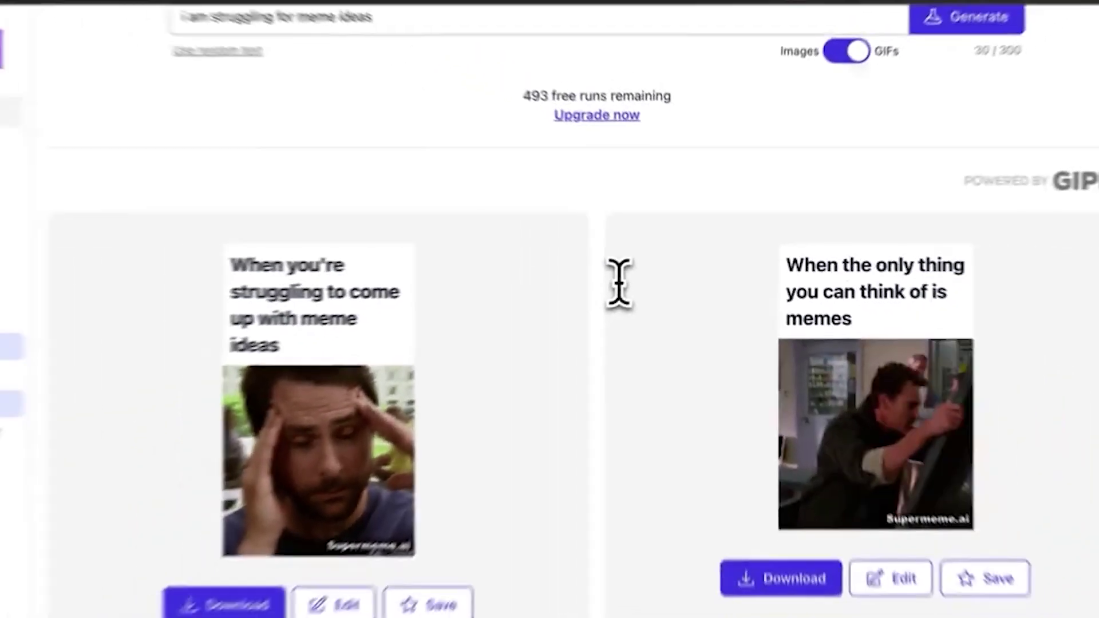
scroll(640, 274, down, 5)
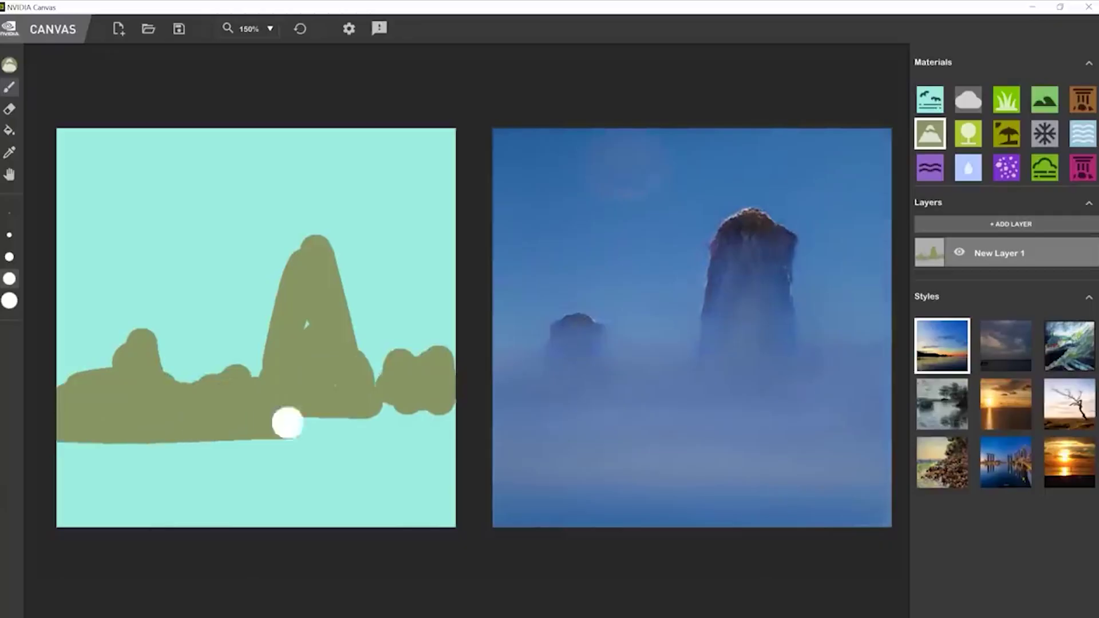
Paint along the ground band and render the sketch as a golden sunset
drag(287, 422, 437, 404)
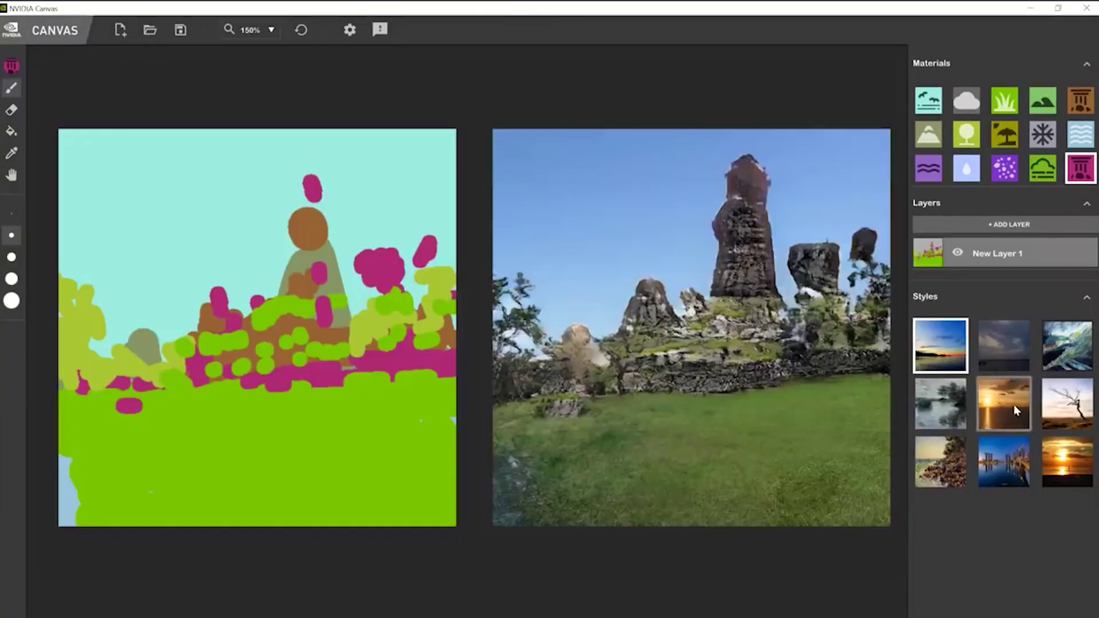
click(1015, 409)
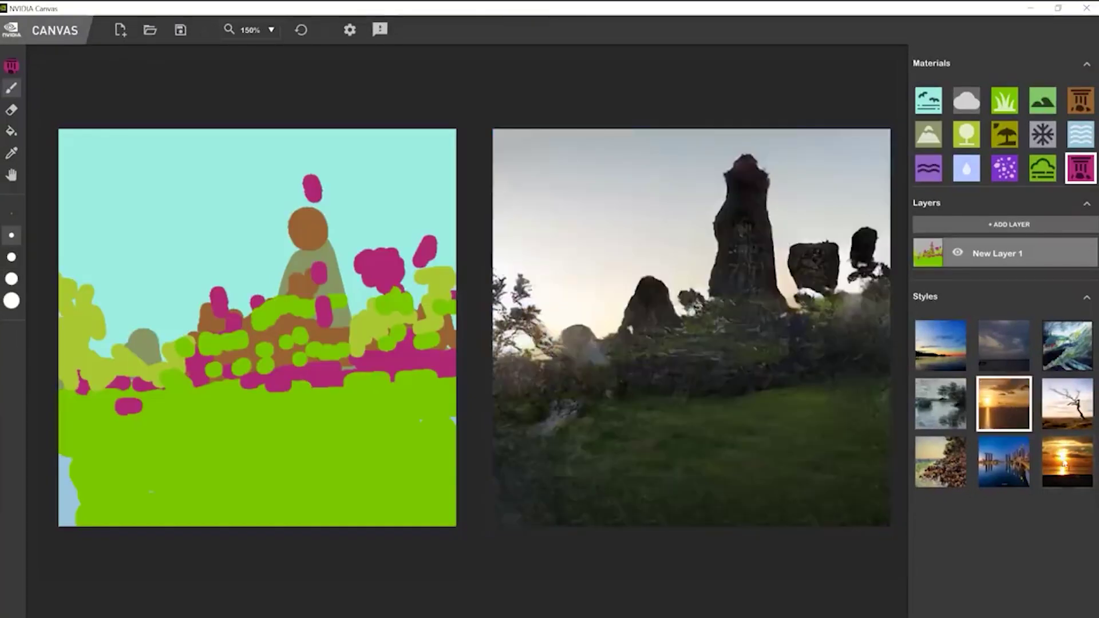
click(1064, 464)
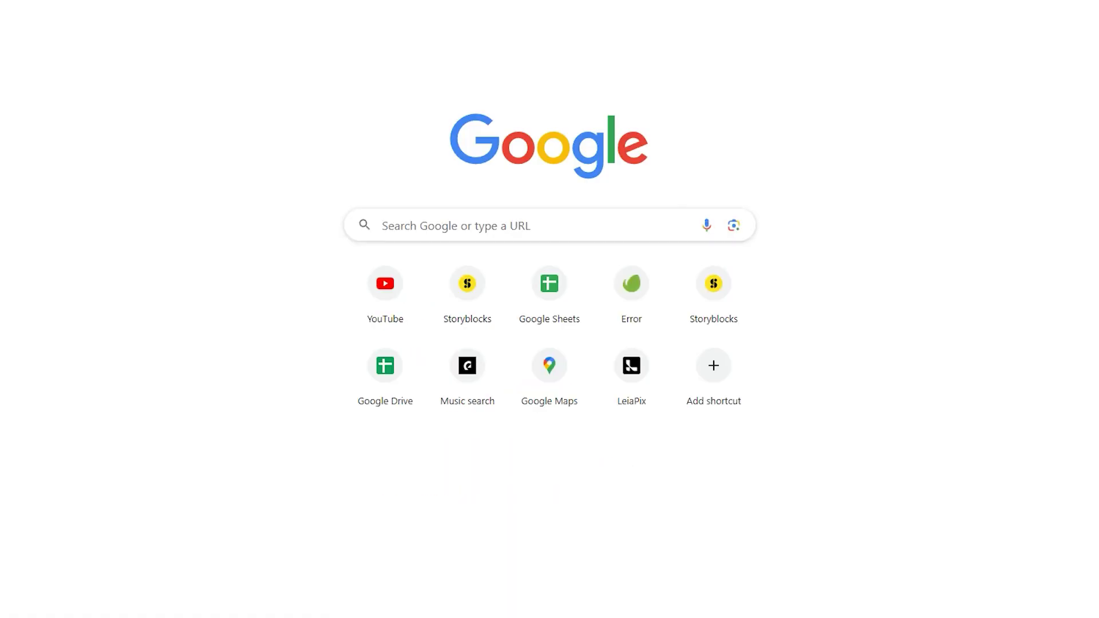
Search Google for NVIDIA Canvas and scroll through NVIDIA's Canvas product page
click(515, 224)
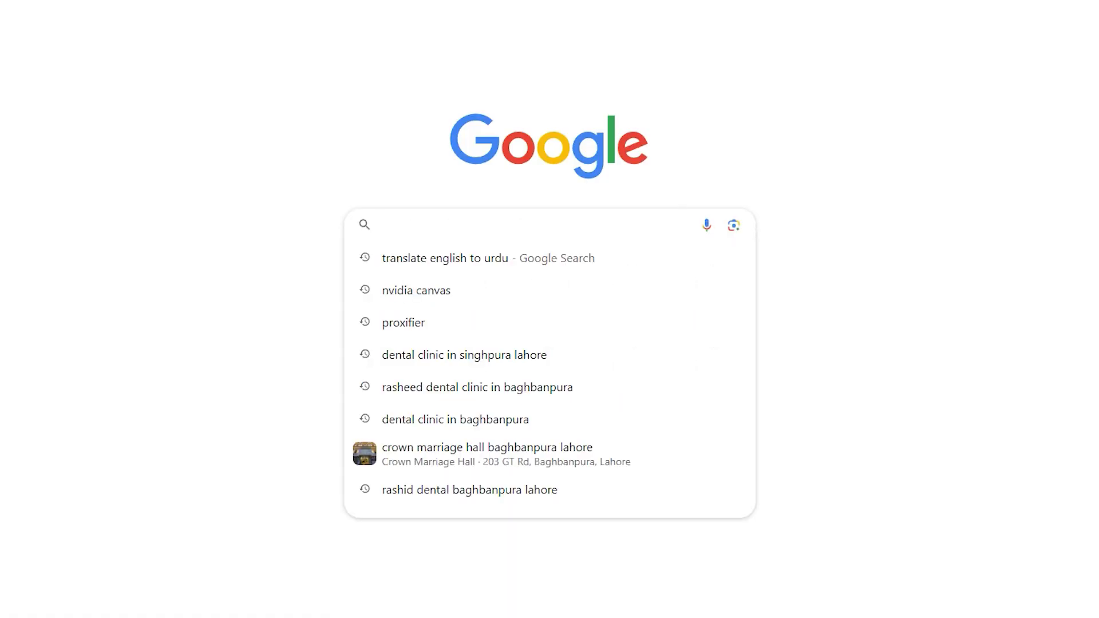
text(NVIDIA Canvas)
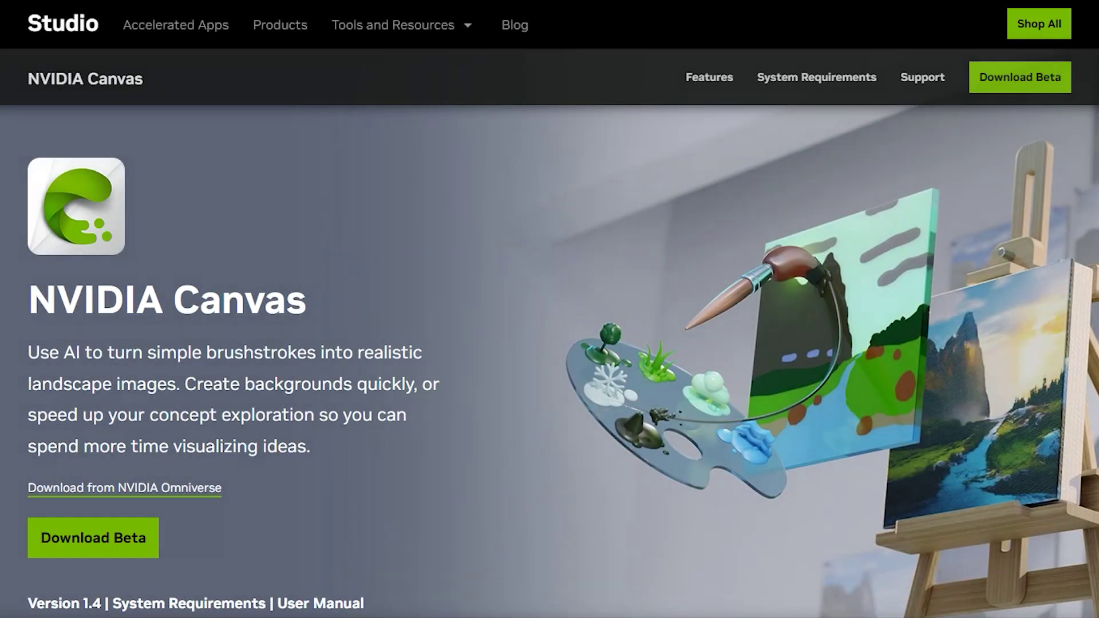
scroll(549, 344, down, 5)
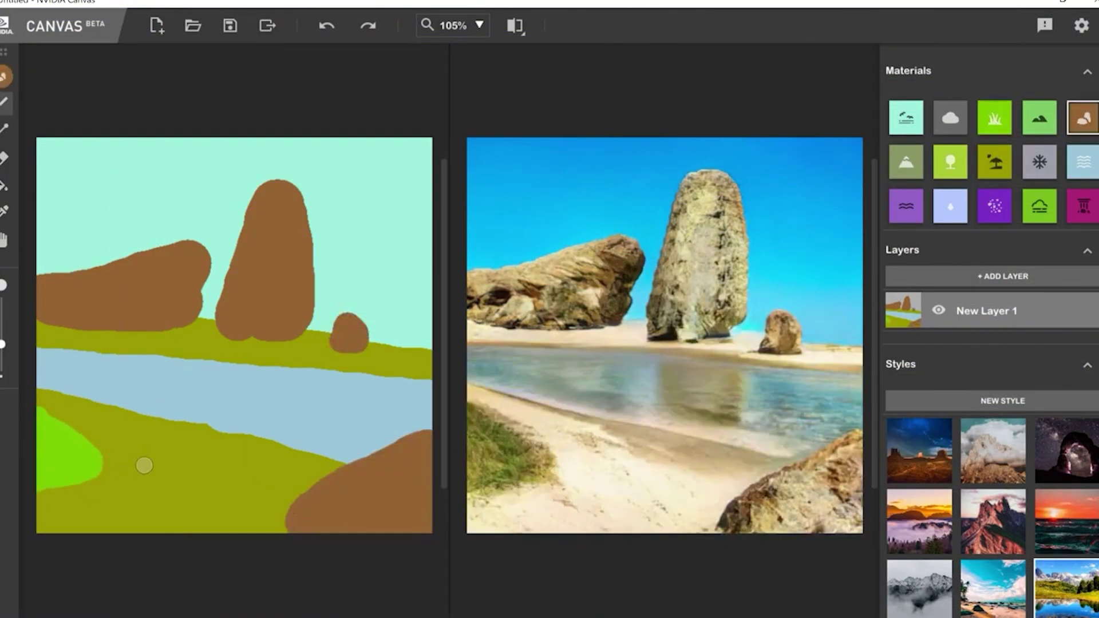
Paint a small brown rock and a purple path up through the grass
click(145, 466)
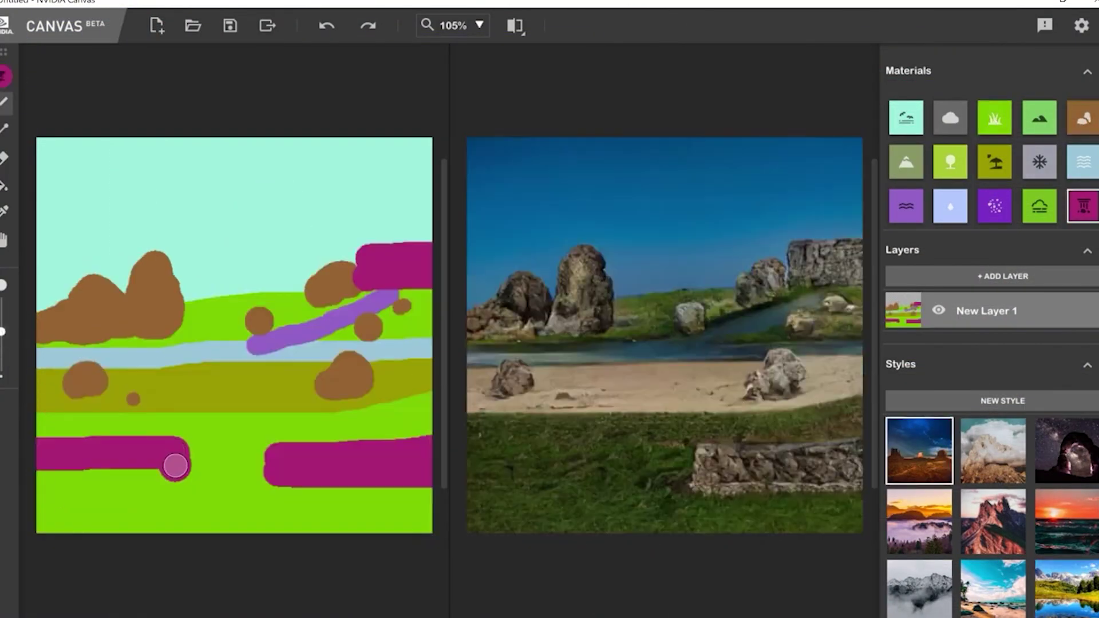
click(995, 206)
mouse_move(224, 395)
mouse_down()
mouse_move(248, 534)
mouse_move(264, 381)
mouse_up()
Paint large and small grey clouds in the sky, then apply the cloudy plains style
click(948, 119)
drag(343, 177, 424, 189)
drag(51, 183, 143, 189)
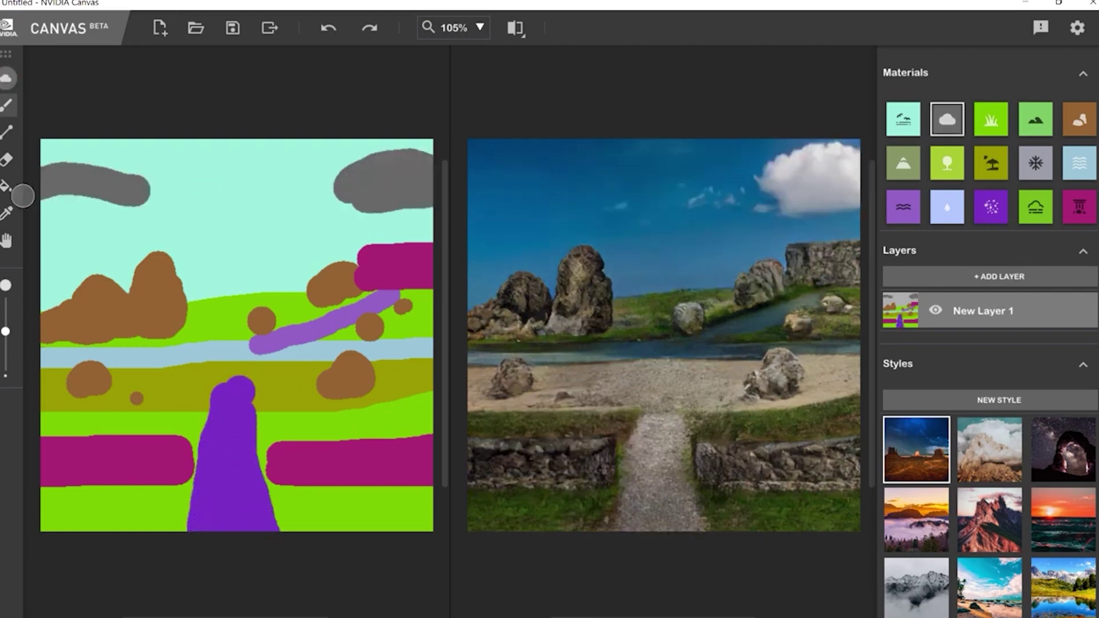
click(209, 211)
drag(5, 332, 5, 351)
drag(252, 220, 292, 218)
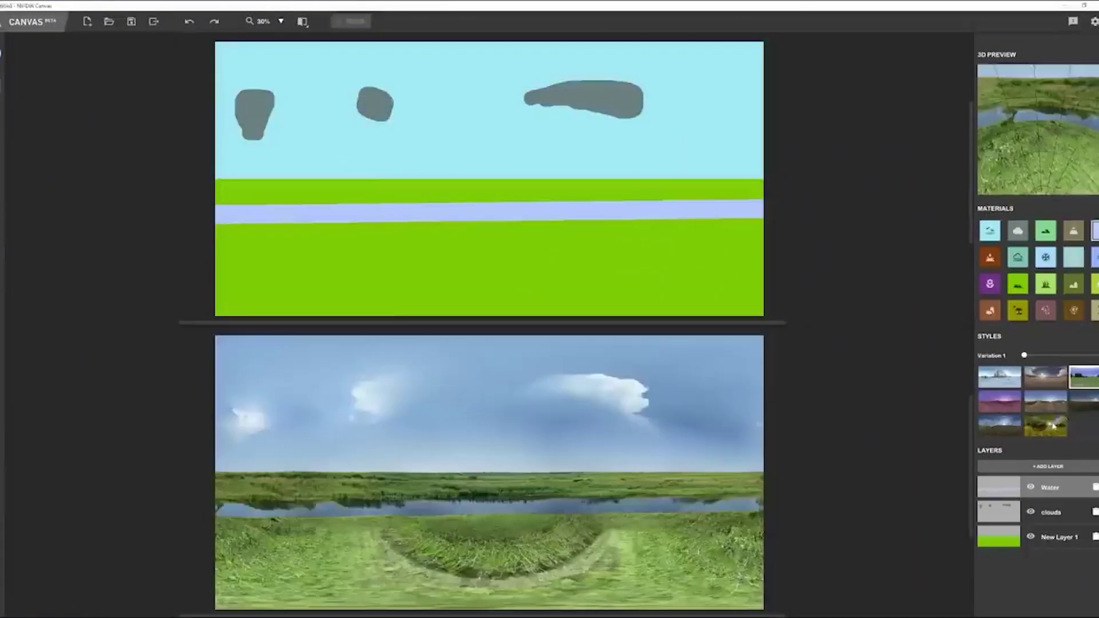
click(999, 401)
click(999, 426)
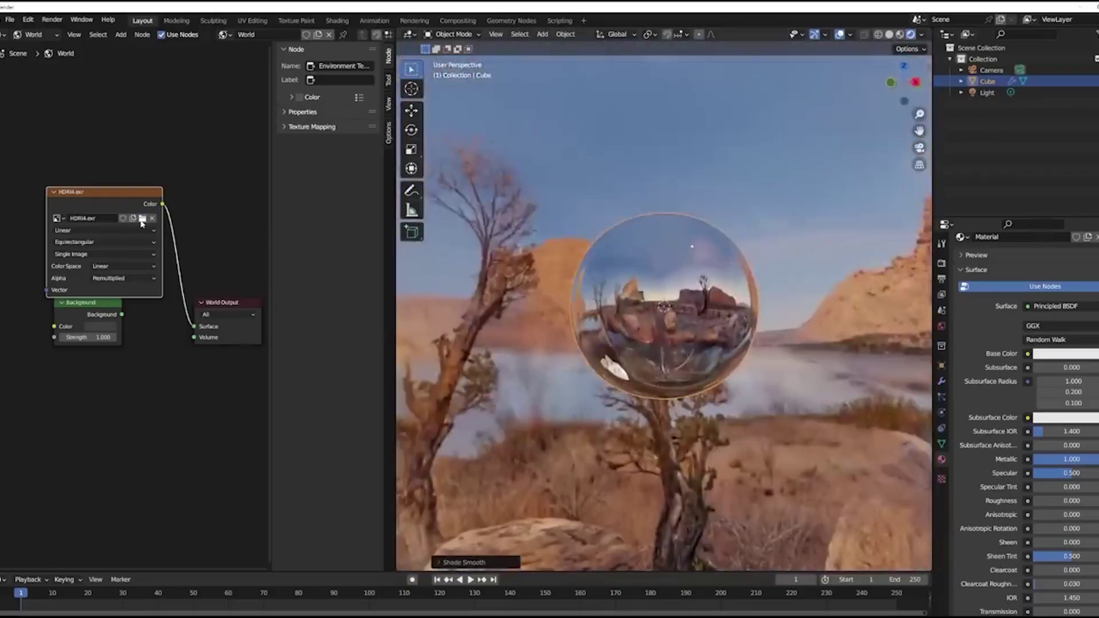
Load HDRI5.exr as the world's Environment Texture image
click(142, 218)
double_click(446, 254)
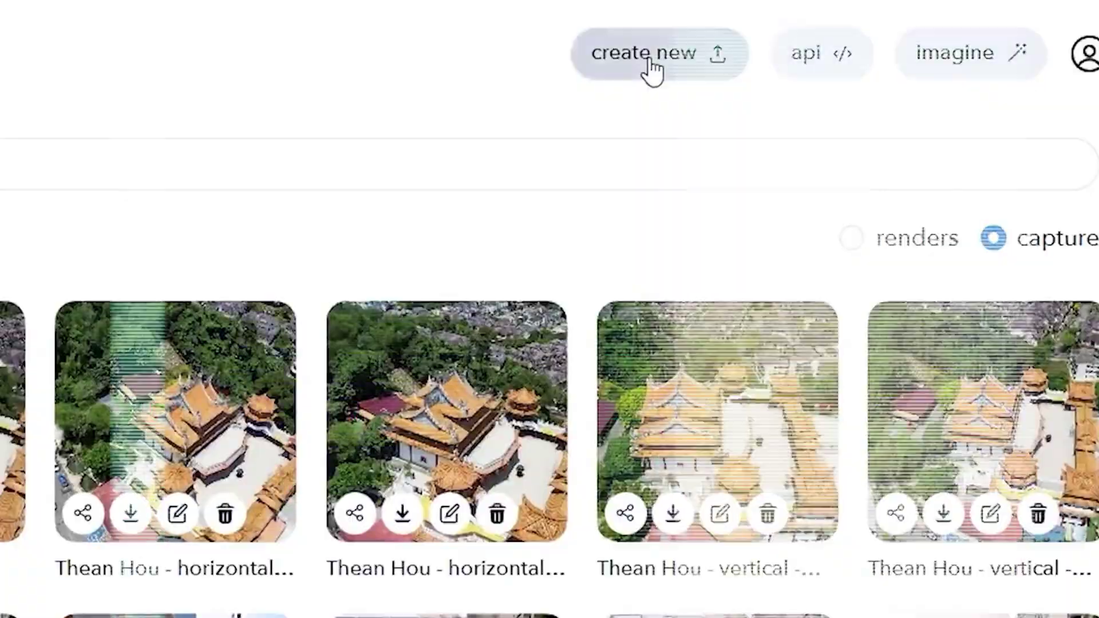
Create a new capture named 'Scan A - Court' and upload the IMG_8422 video to it
click(649, 58)
text(Scan A - Court)
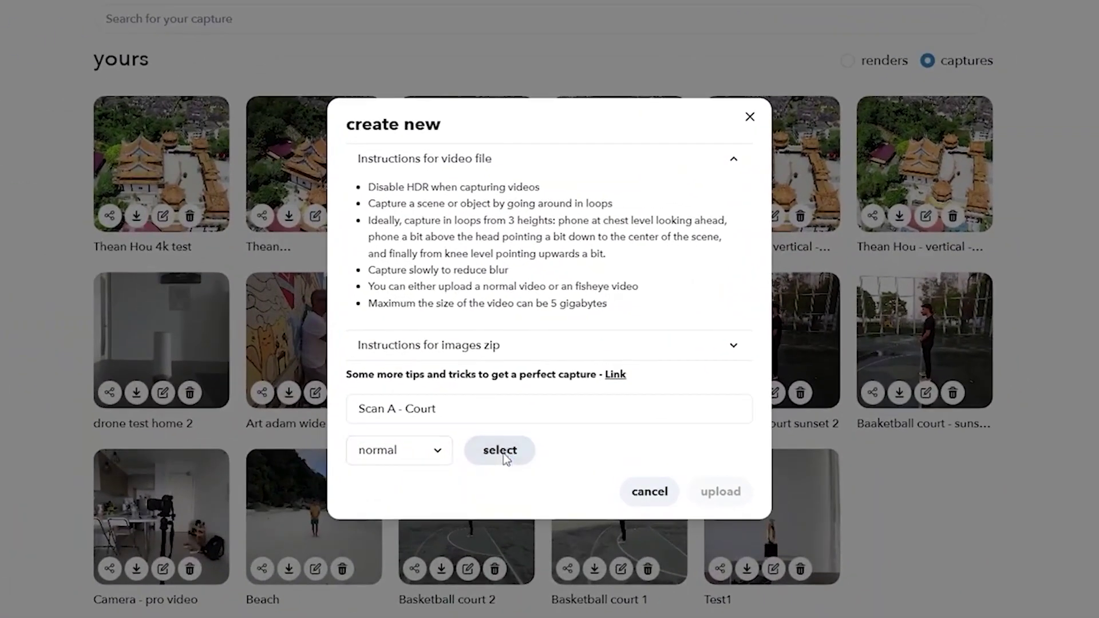
click(504, 452)
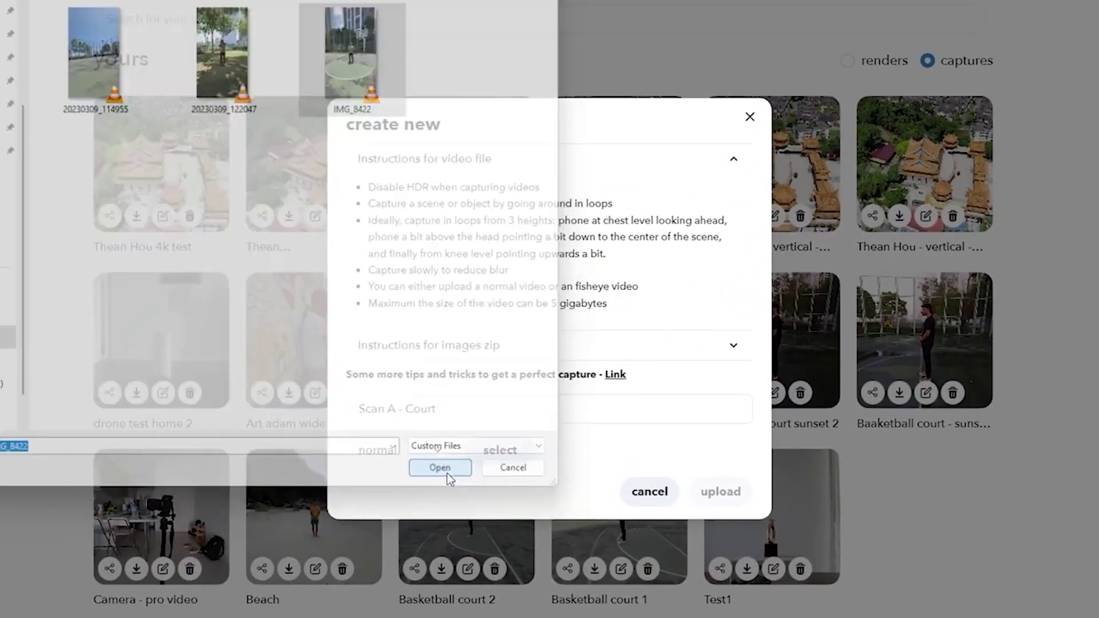
click(448, 474)
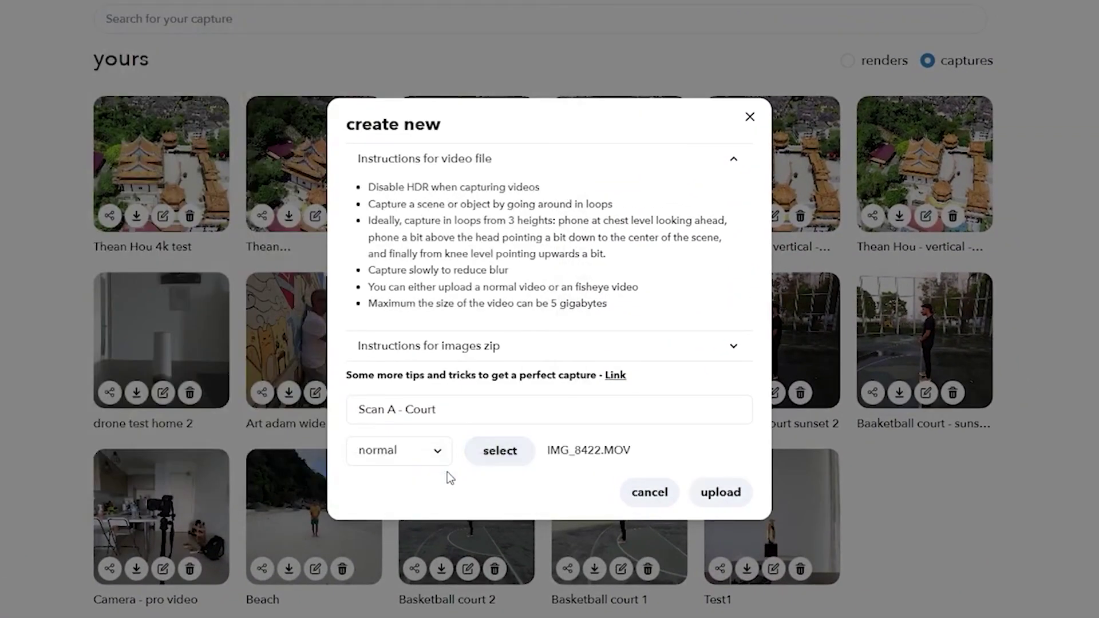
click(728, 499)
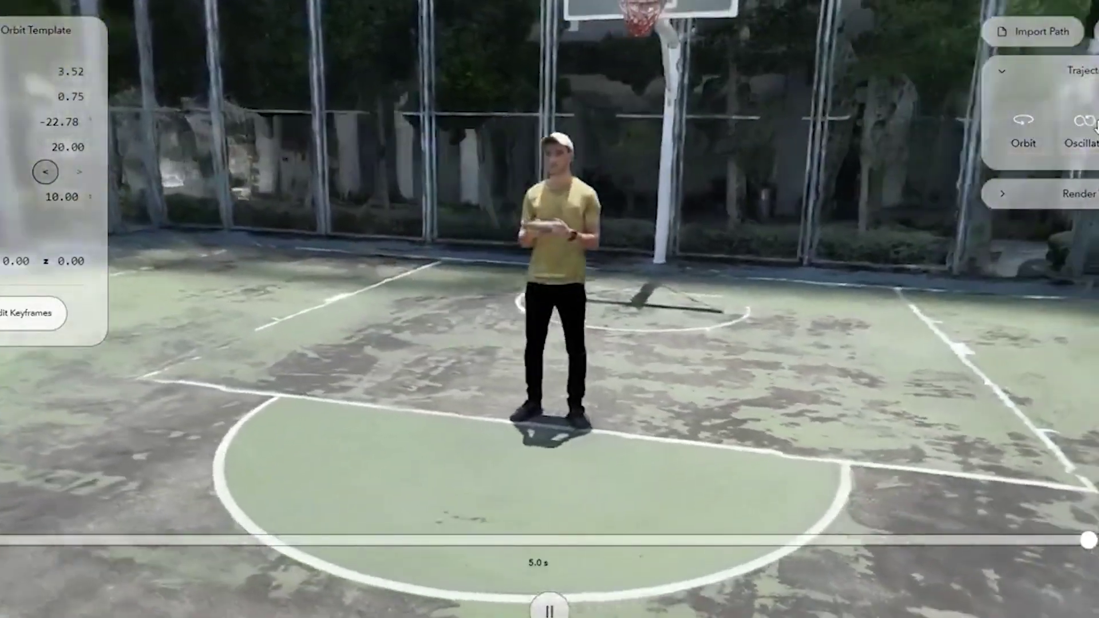
Replace the Orbit camera trajectory with the Oscillate template
click(1094, 124)
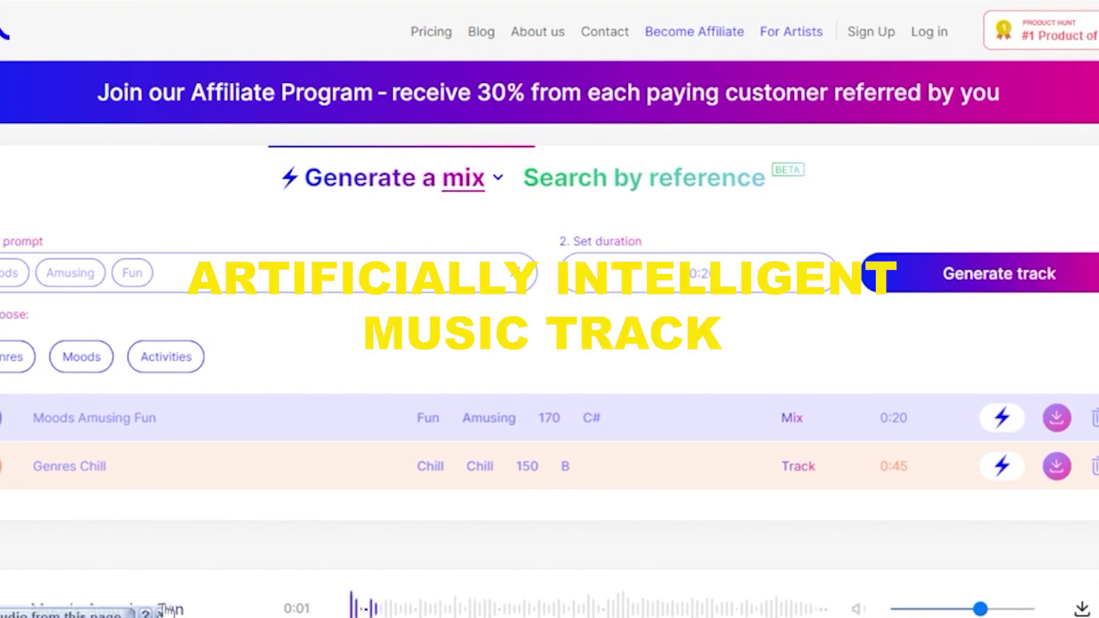
Dismiss Mubert's page audio notification
click(163, 613)
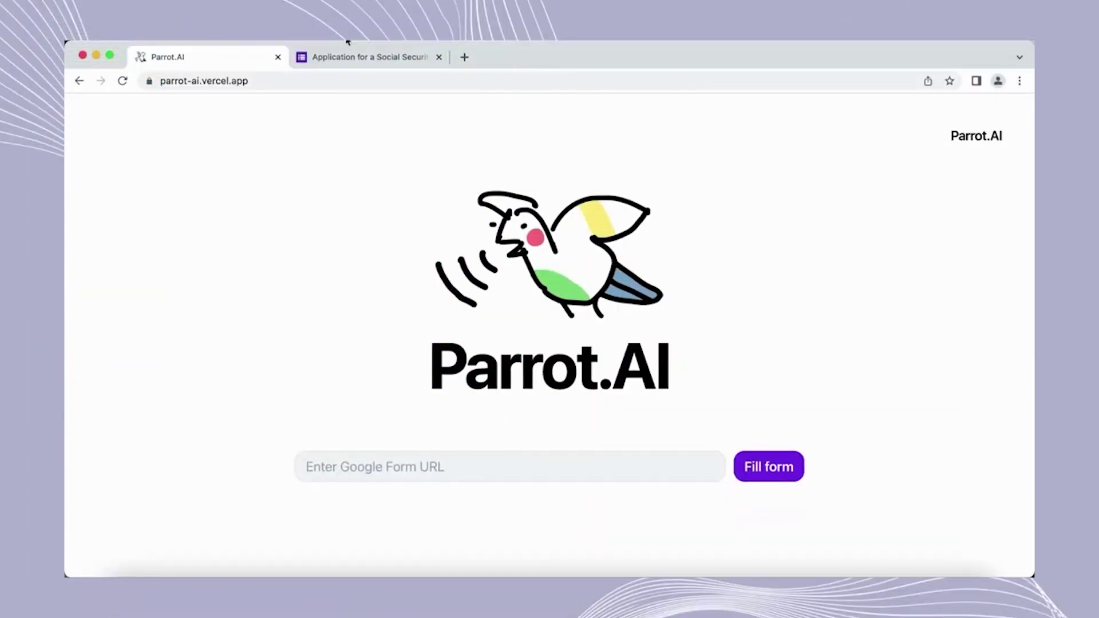
Switch to the Social Security card application form and scroll down through it
click(345, 59)
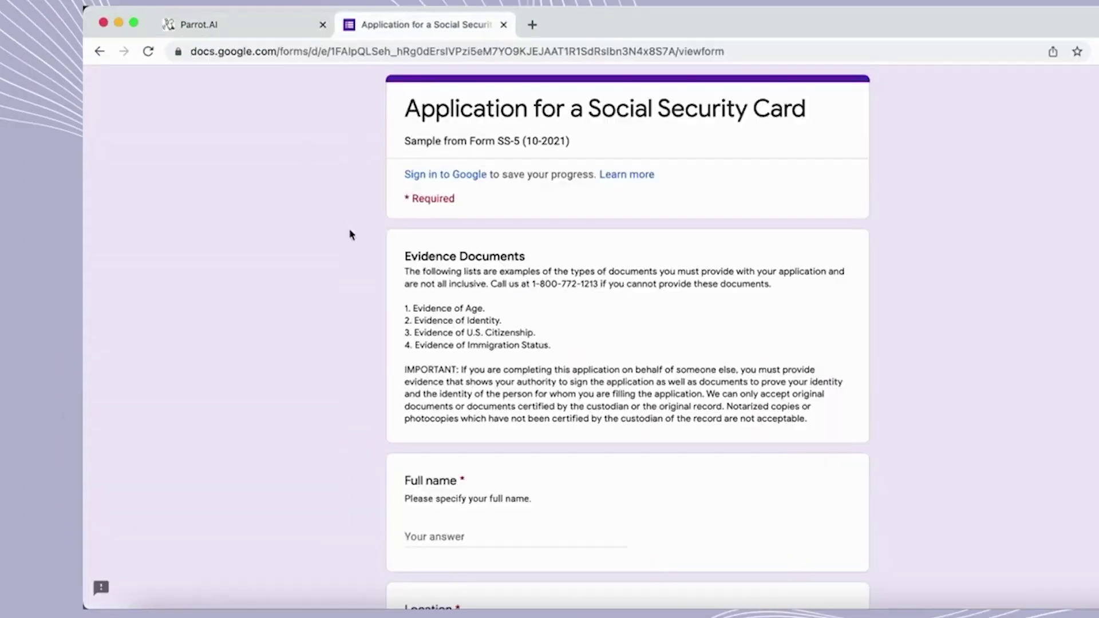
scroll(304, 245, down, 5)
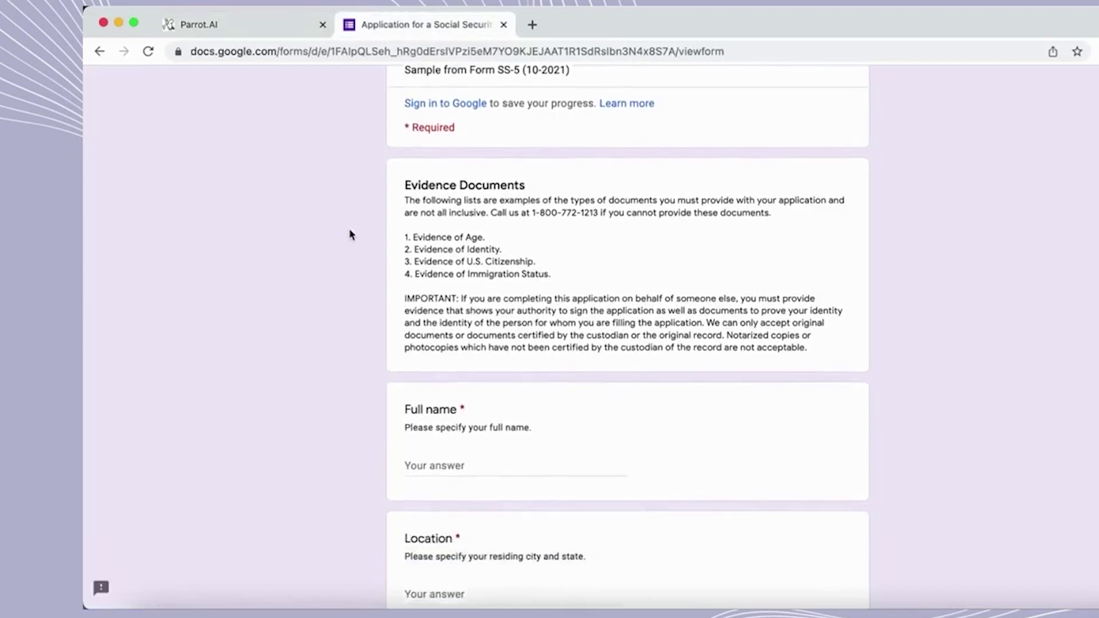
scroll(351, 235, down, 9)
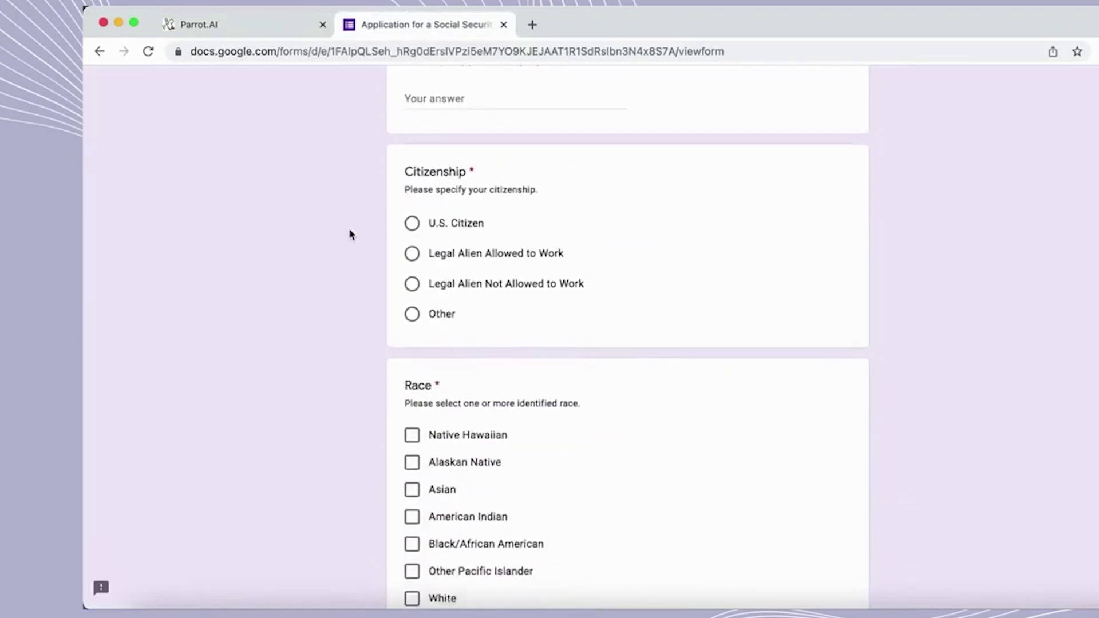
scroll(351, 235, down, 2)
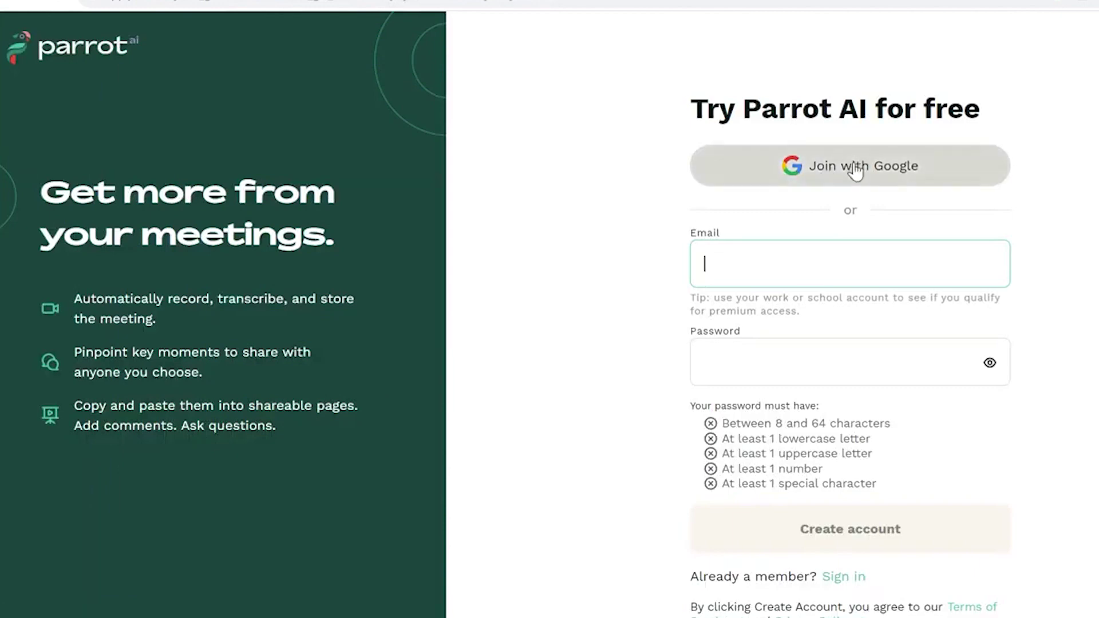
Join Parrot AI using a Google account
click(857, 168)
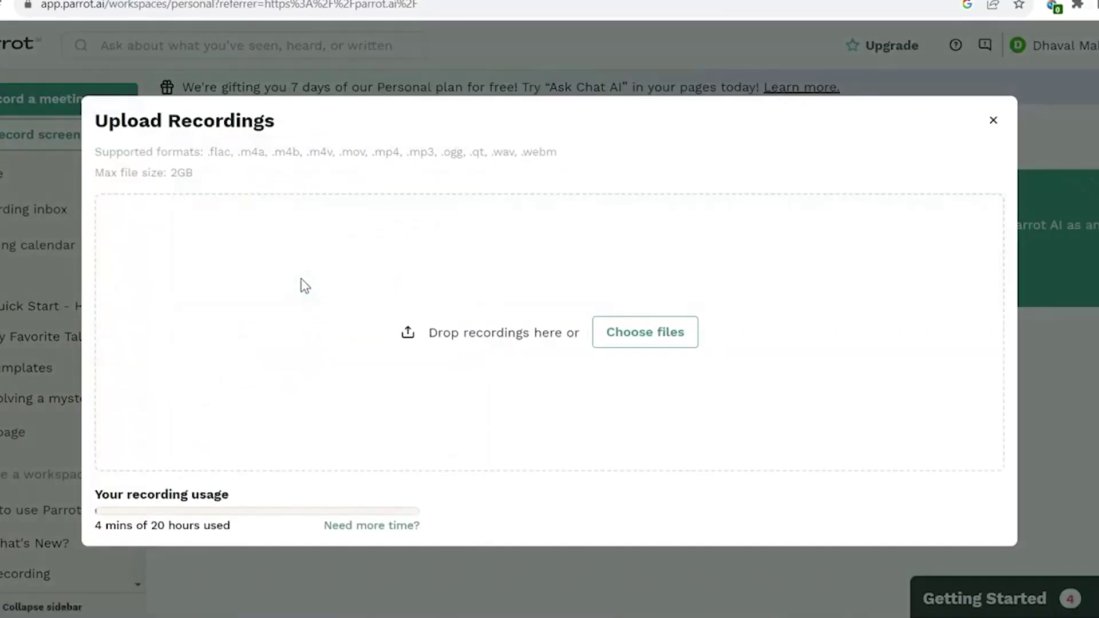
Choose the Sampling Techniques for Qualitative Research video and upload it
click(637, 345)
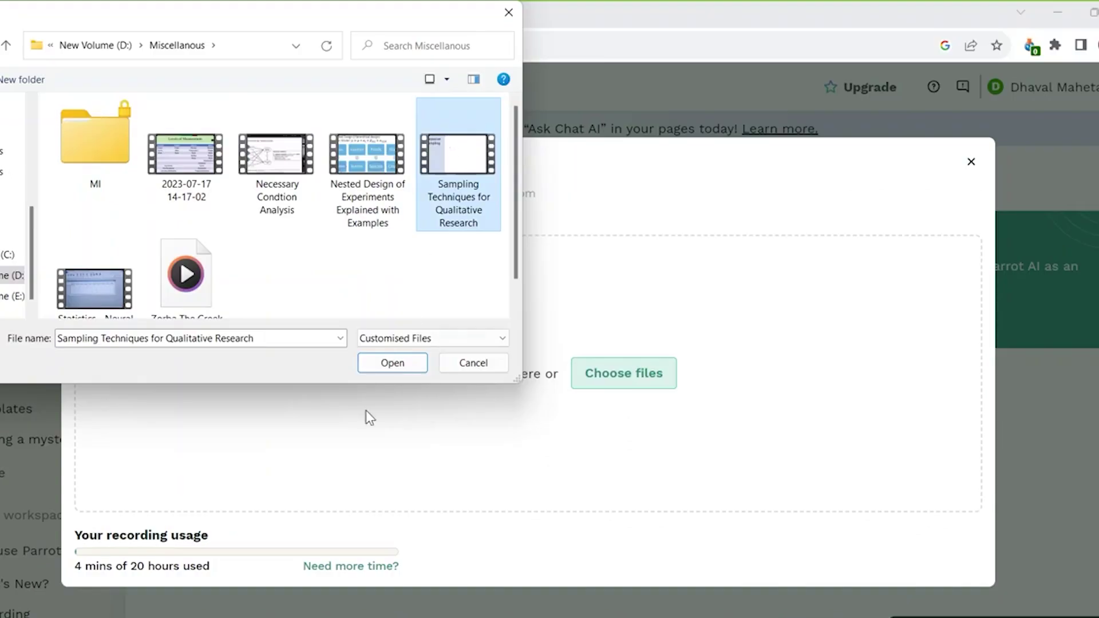
click(382, 364)
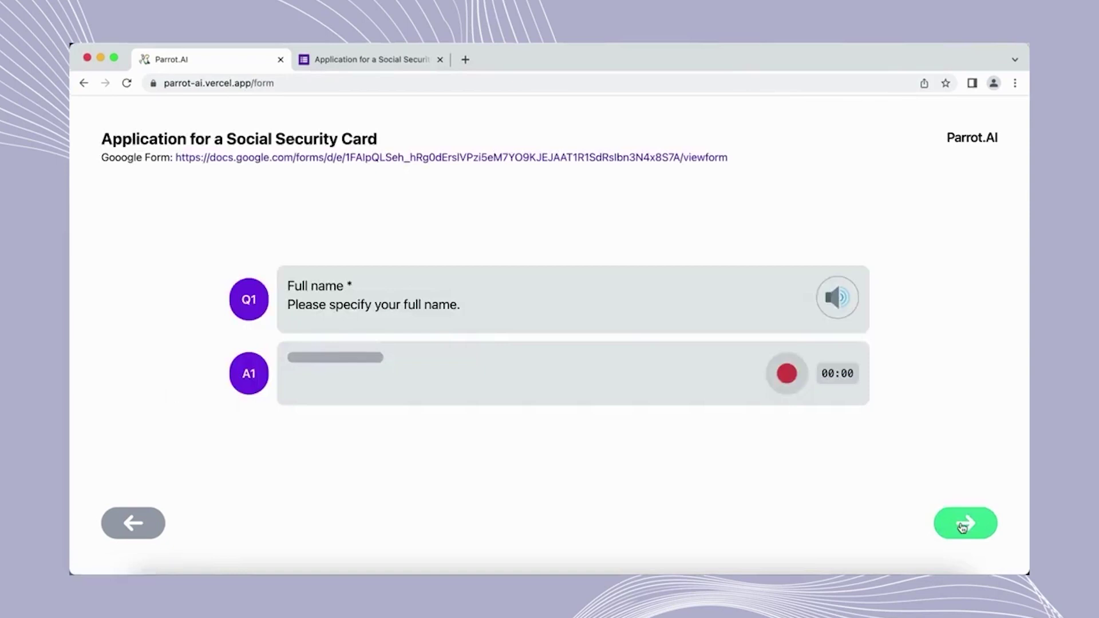
Play the Q1 'Full name' question aloud with its speaker button
click(837, 309)
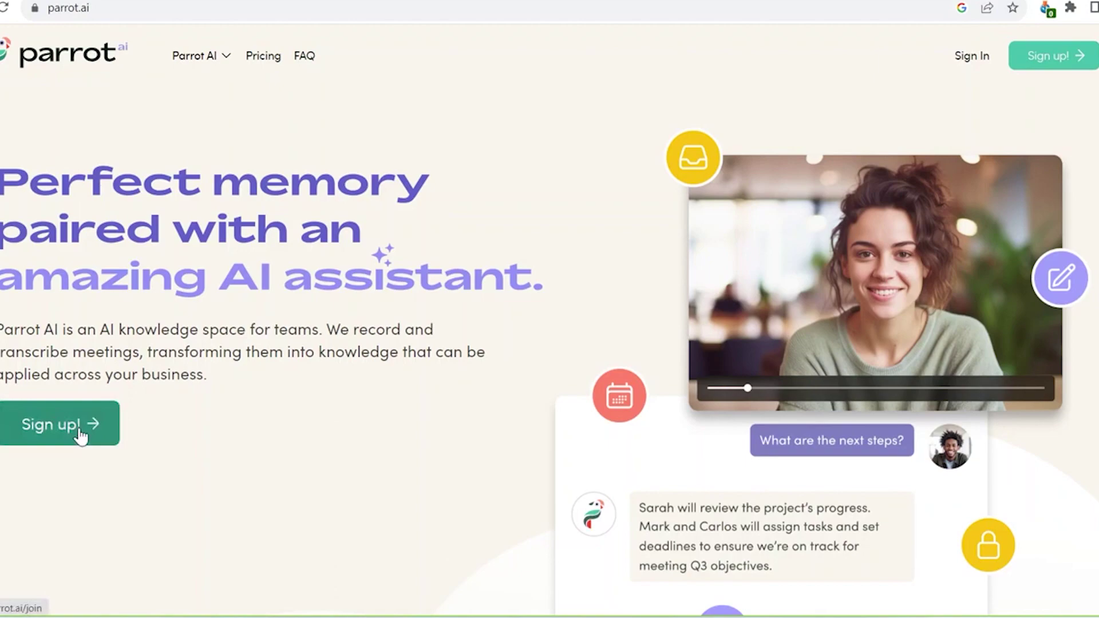
Sign up for Parrot AI to open the inbox with the Sampling Techniques and Sherlock Holmes recordings
click(80, 435)
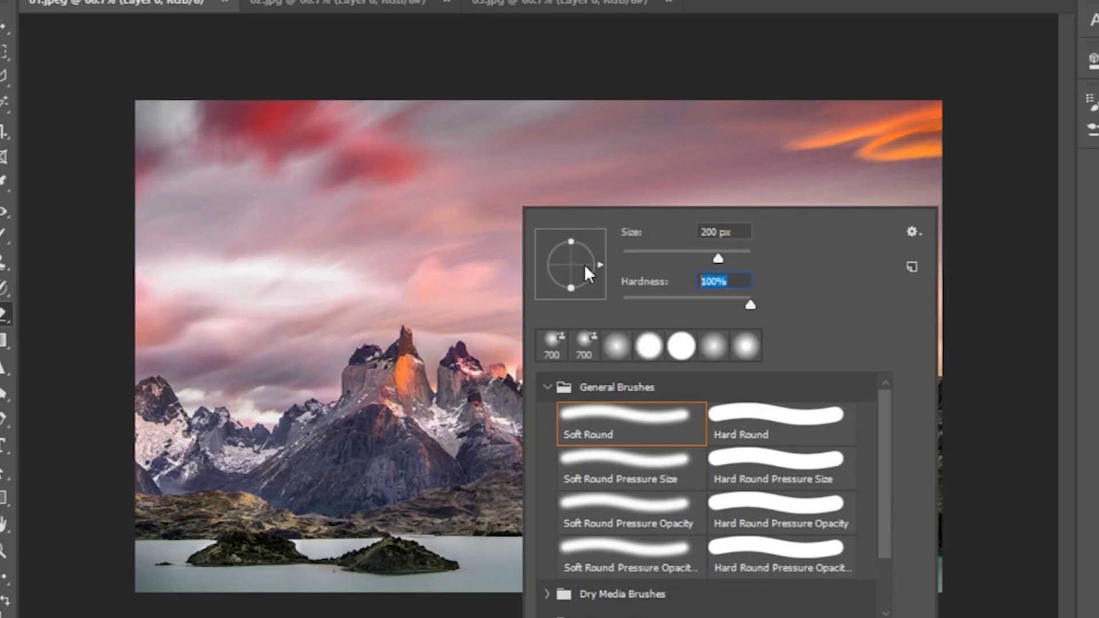
Set the eraser hardness to 0 and erase the pink clouds from the mountain sky
text(0)
key(Return)
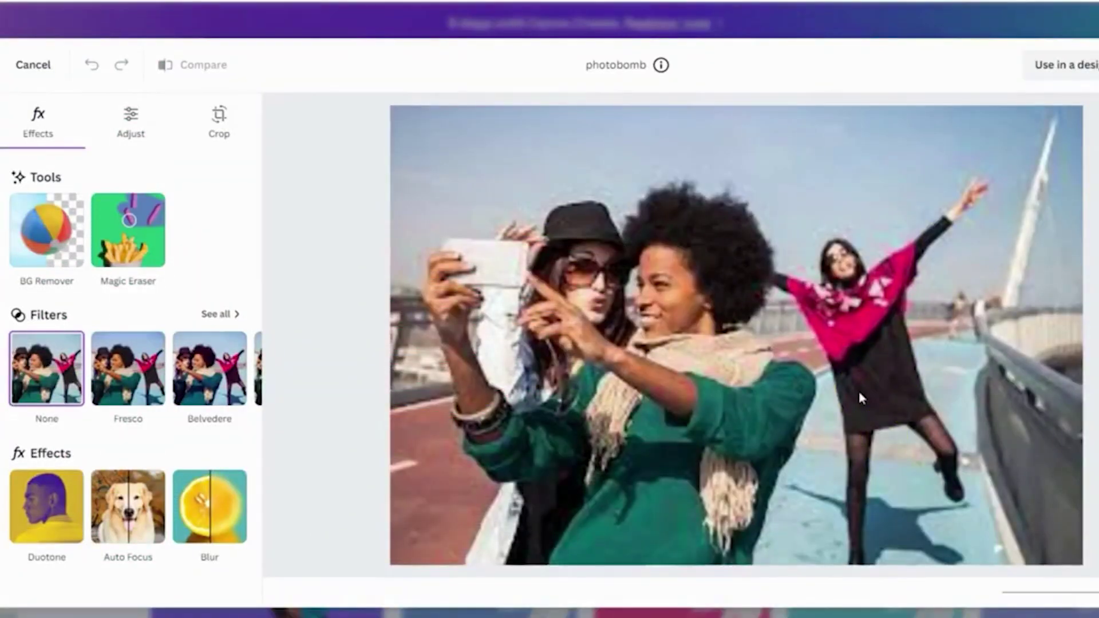
click(859, 454)
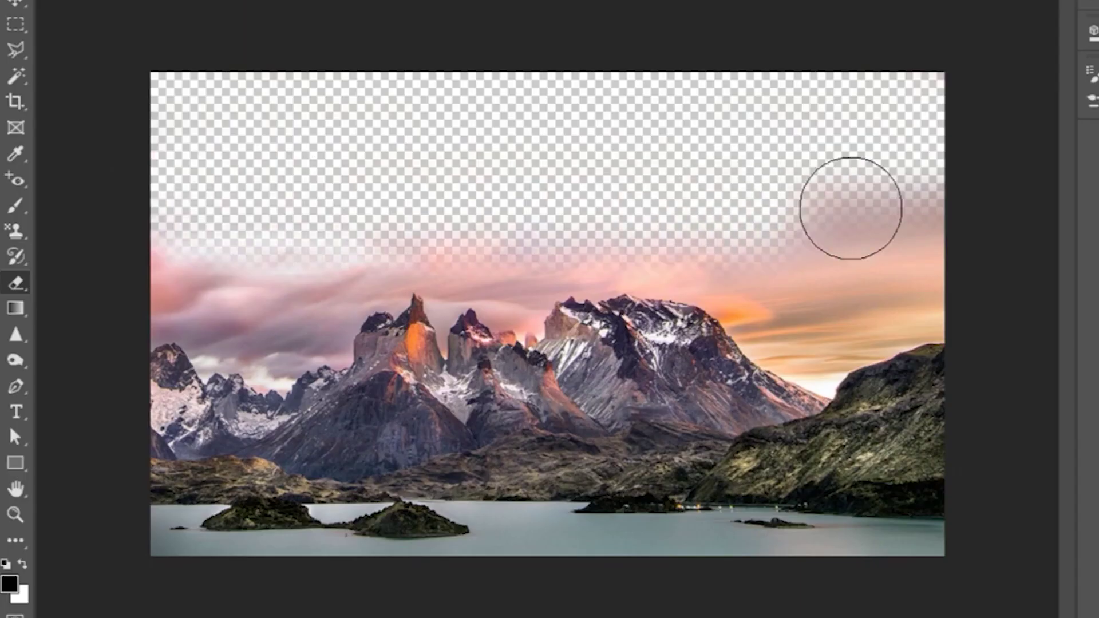
mouse_move(850, 209)
mouse_down()
mouse_move(925, 275)
mouse_move(687, 238)
mouse_move(461, 236)
mouse_move(308, 267)
mouse_move(123, 245)
mouse_up()
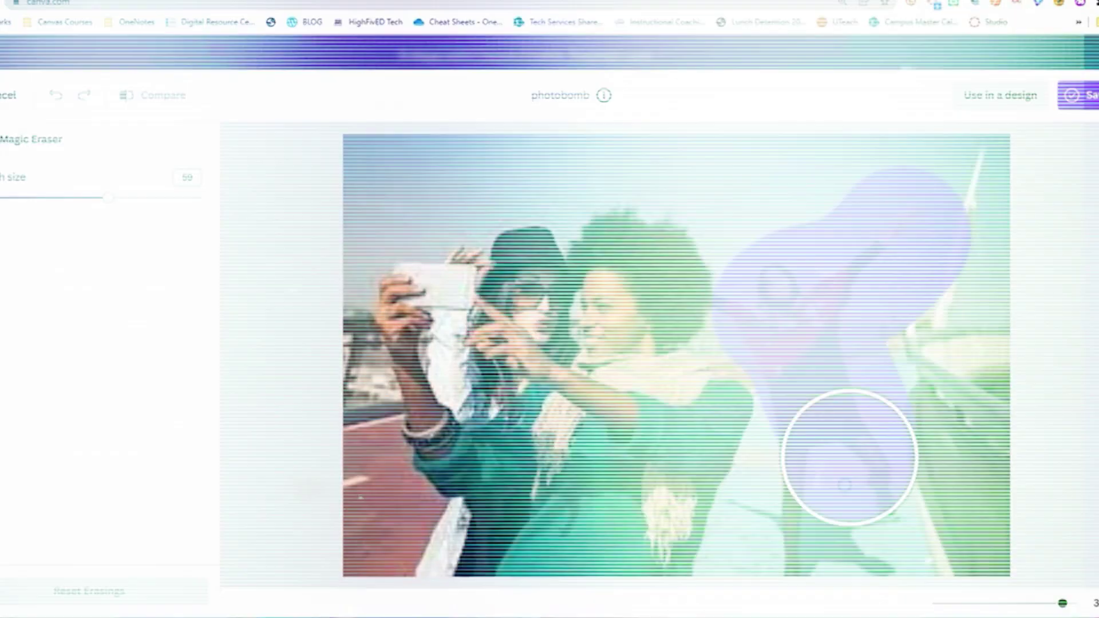
mouse_move(850, 454)
mouse_down()
mouse_move(823, 503)
mouse_move(818, 545)
mouse_up()
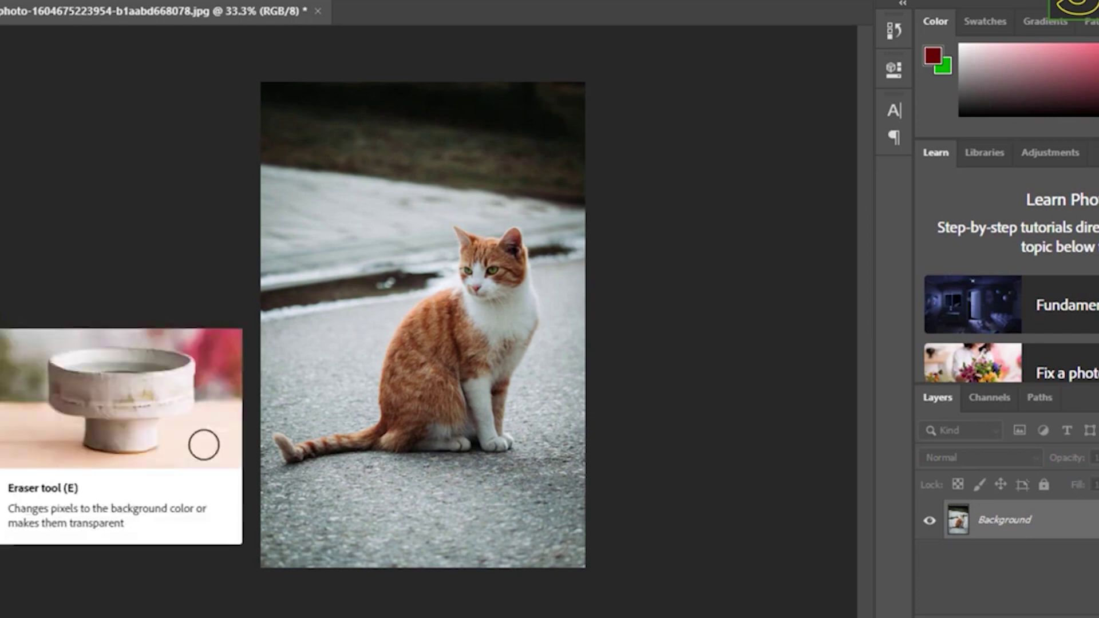
Use the Magic Eraser Tool to clear the road around the cat, including the lower-left grey patch
click(3, 315)
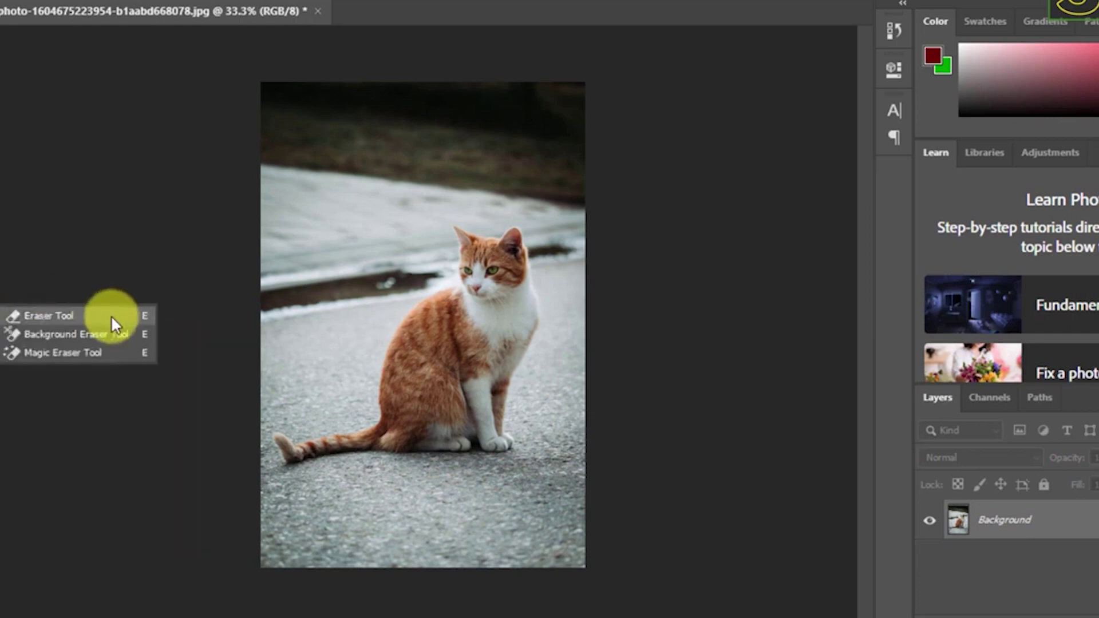
click(93, 350)
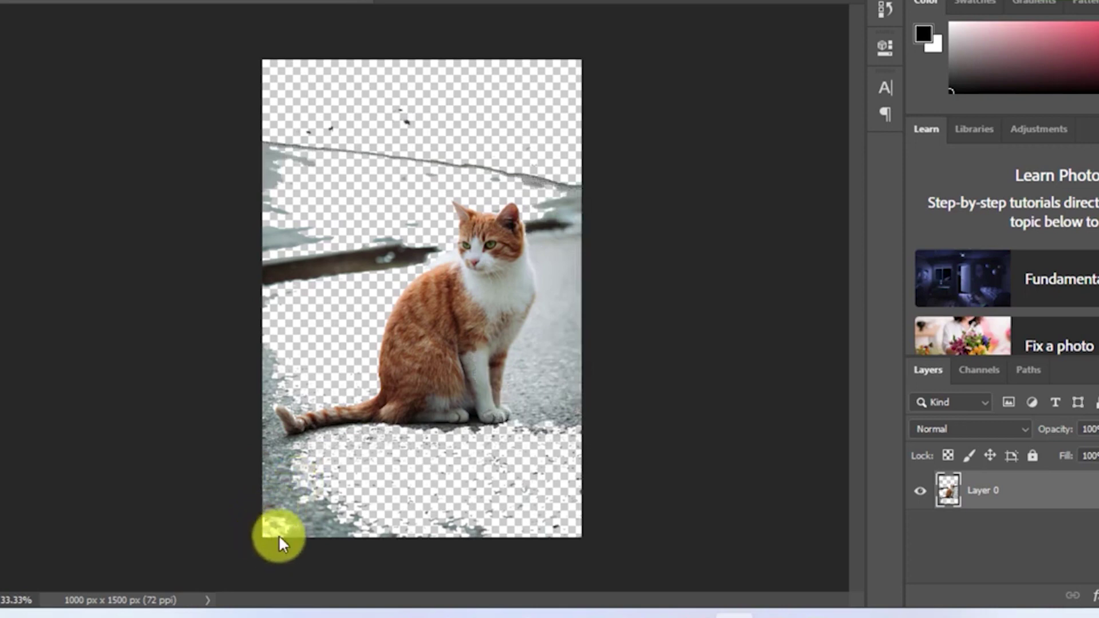
click(278, 517)
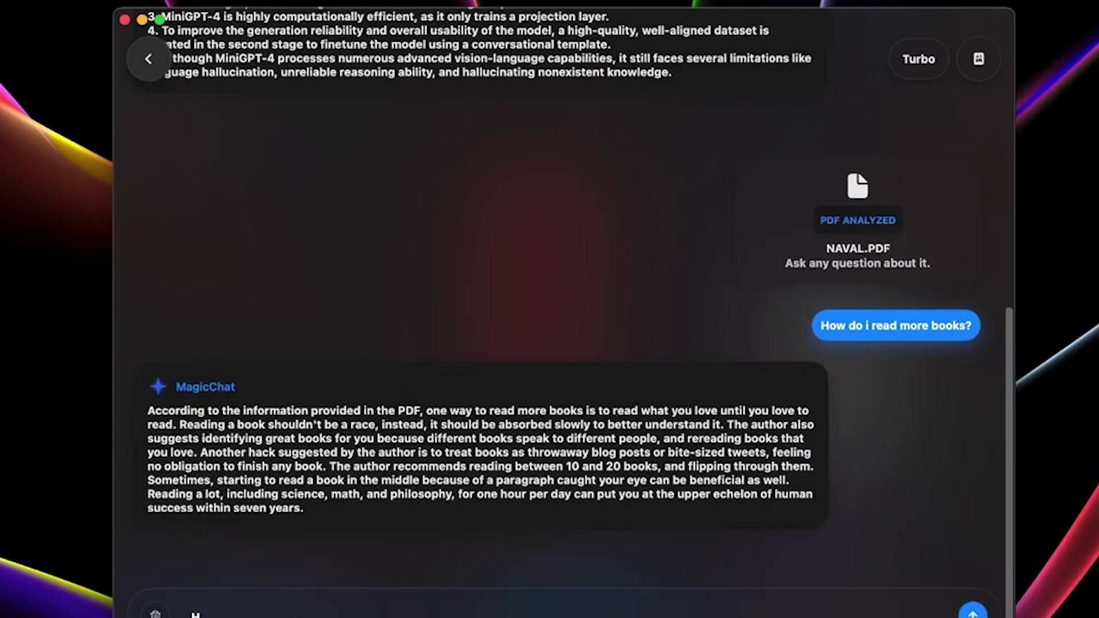
Ask NAVAL.PDF 'How to get wealthy' and 'How do i read more books?'
key(Return)
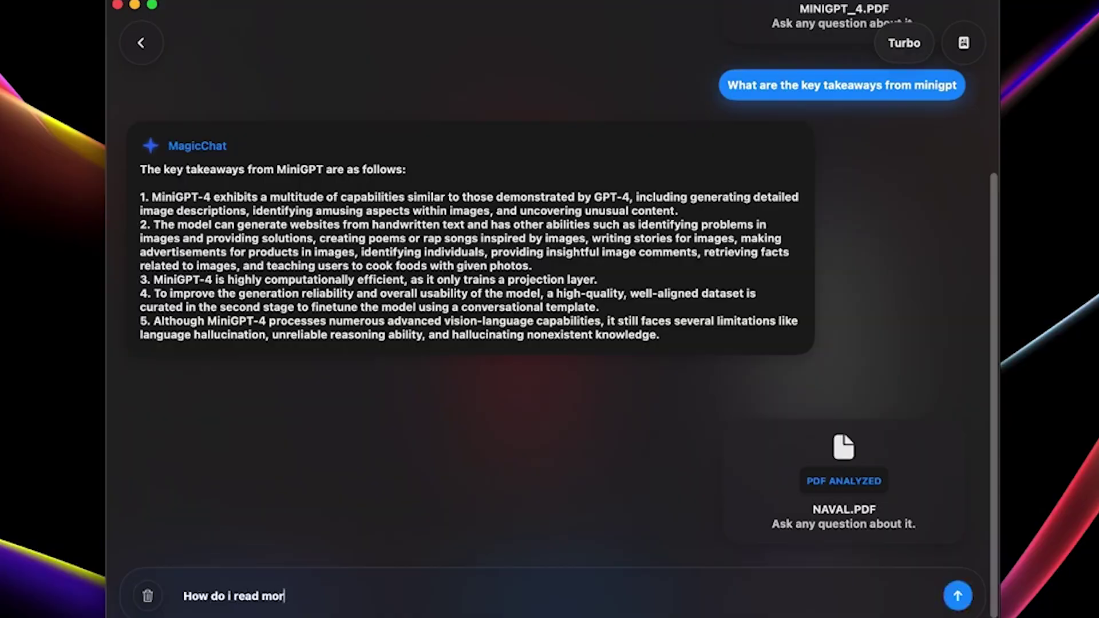
key(Return)
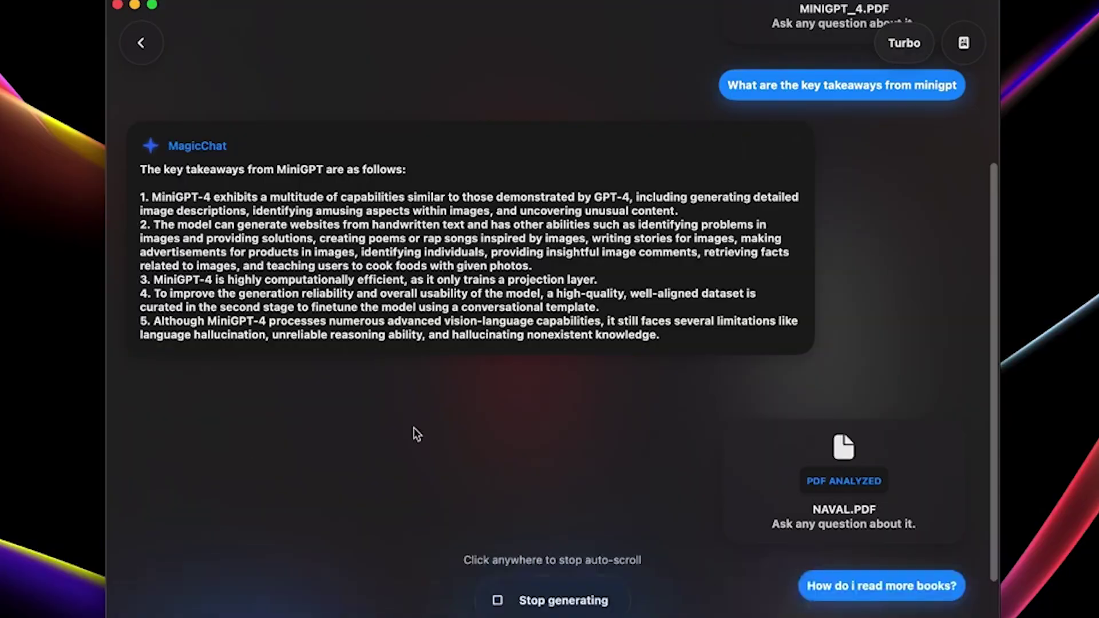